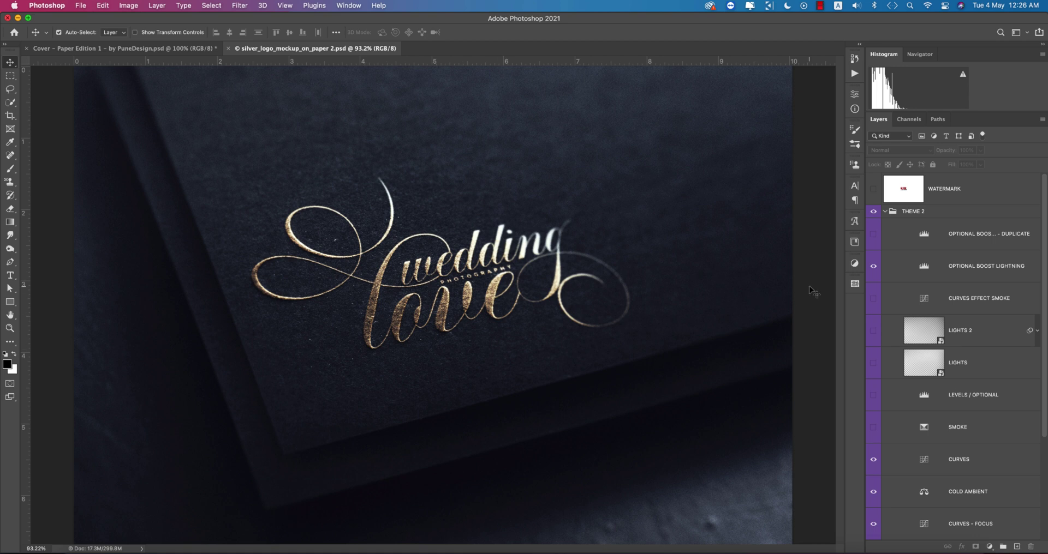
# Step: Switch from the Photoshop mockup to logo photo.ai in Illustrator
pyautogui.click(249, 546)
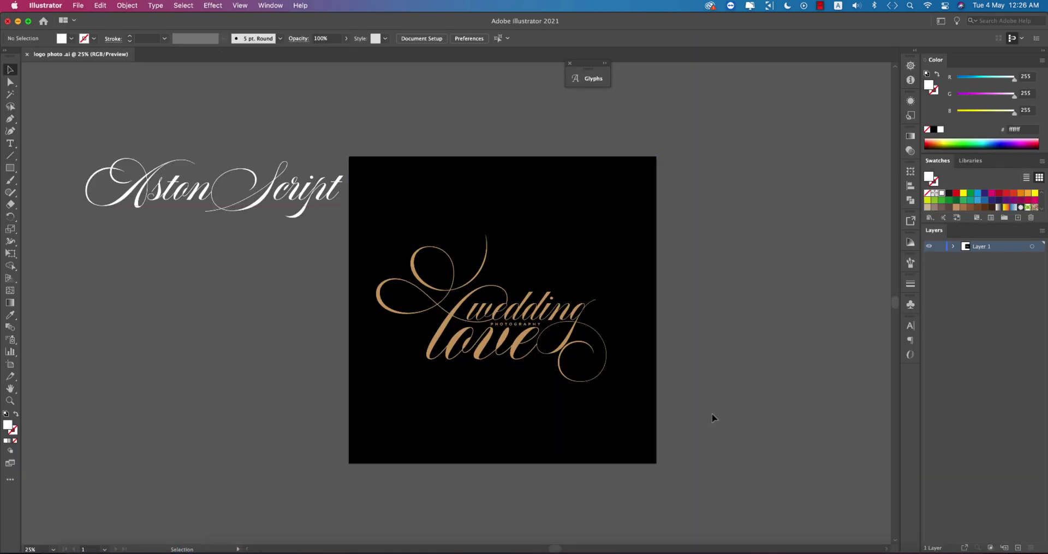
pyautogui.click(579, 329)
pyautogui.click(246, 196)
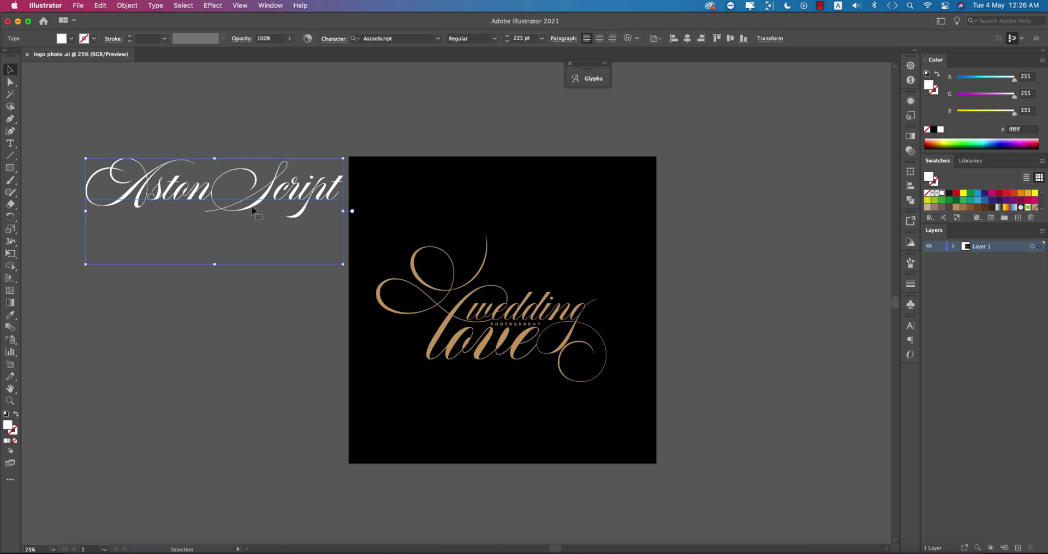
pyautogui.click(718, 346)
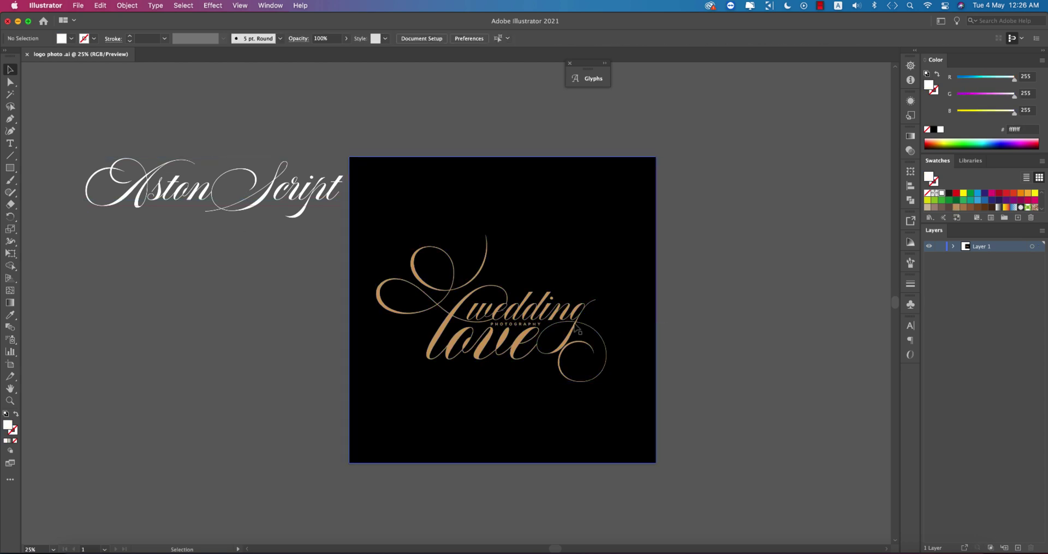
pyautogui.press('super+equal')
pyautogui.click(523, 308)
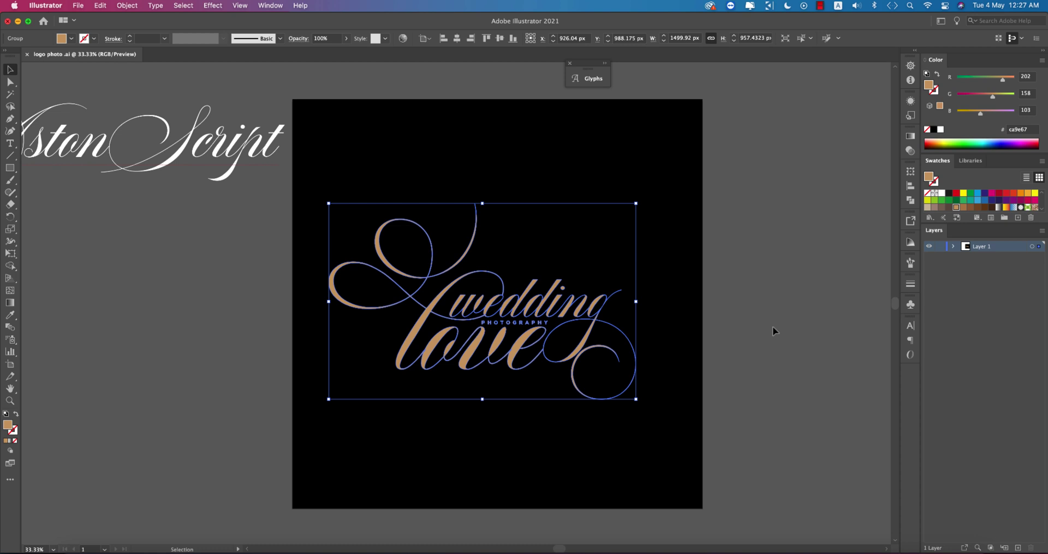
pyautogui.click(771, 326)
pyautogui.click(547, 313)
pyautogui.click(758, 326)
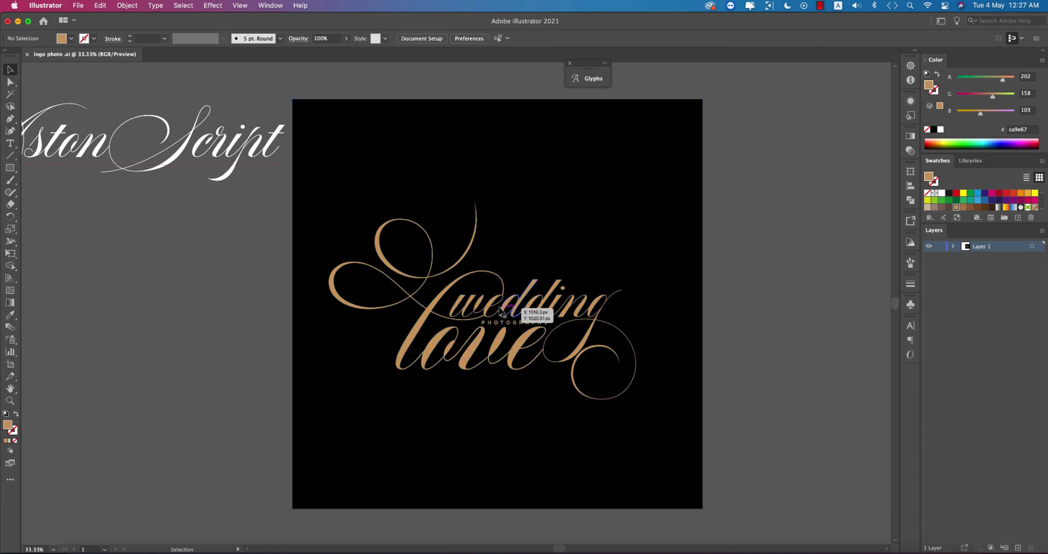
pyautogui.scroll(3, 494, 322)
pyautogui.scroll(-4, 499, 308)
pyautogui.scroll(2, 615, 327)
pyautogui.scroll(-1, 615, 325)
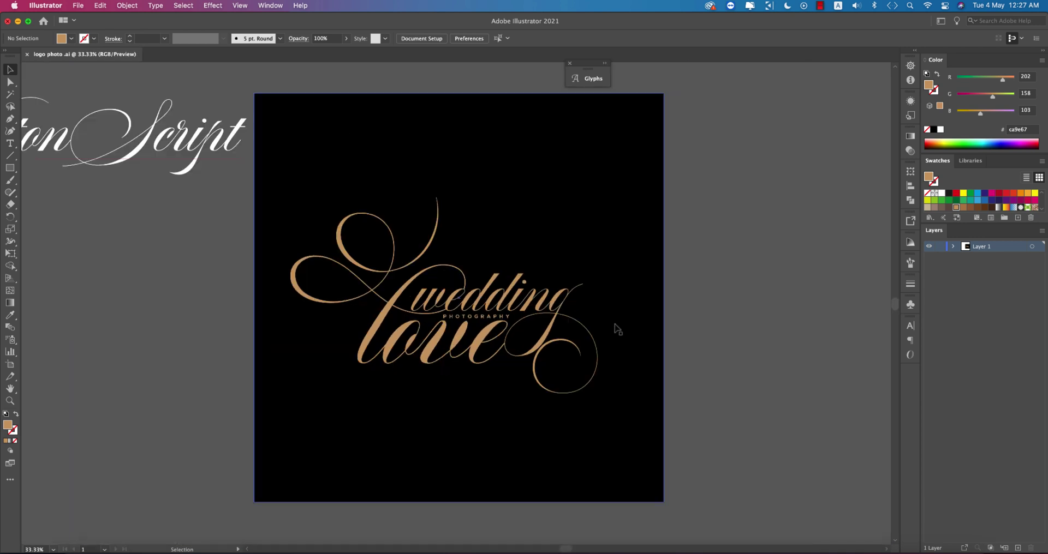
pyautogui.hscroll(-3, 674, 358)
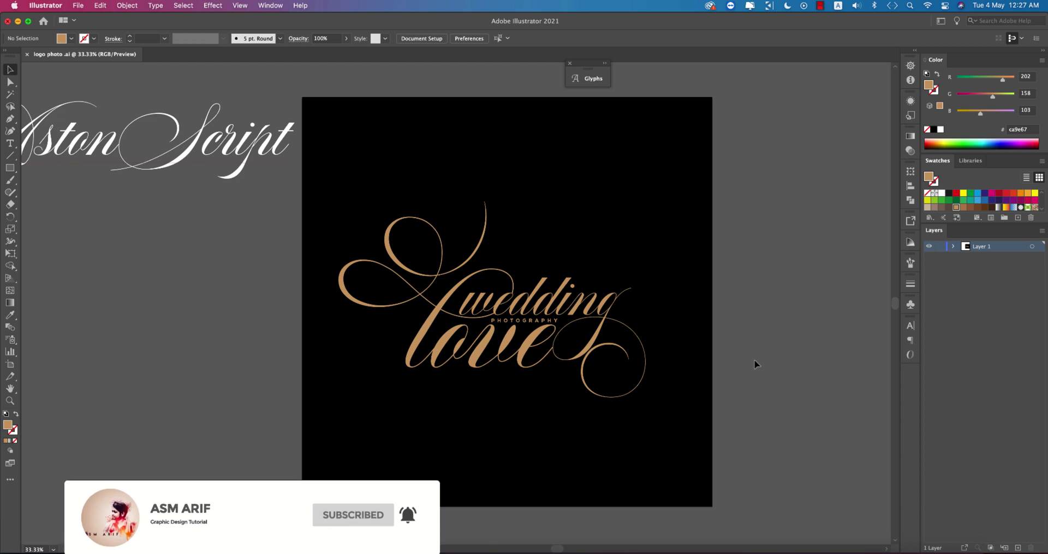
# Step: Create a new 2000 × 2000 px document in RGB colour mode
pyautogui.click(80, 6)
pyautogui.click(90, 18)
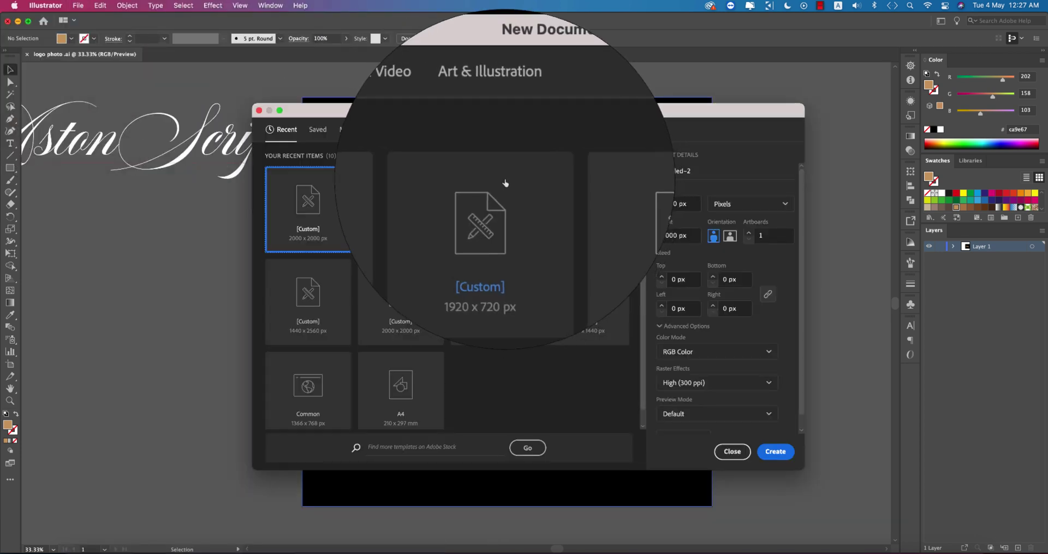
pyautogui.click(692, 208)
pyautogui.press('Tab')
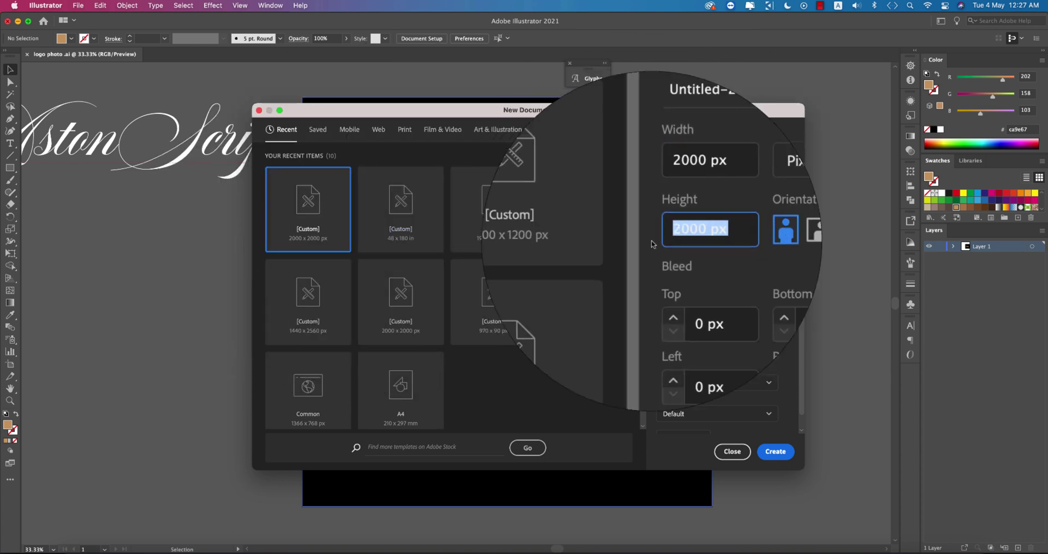
pyautogui.click(762, 353)
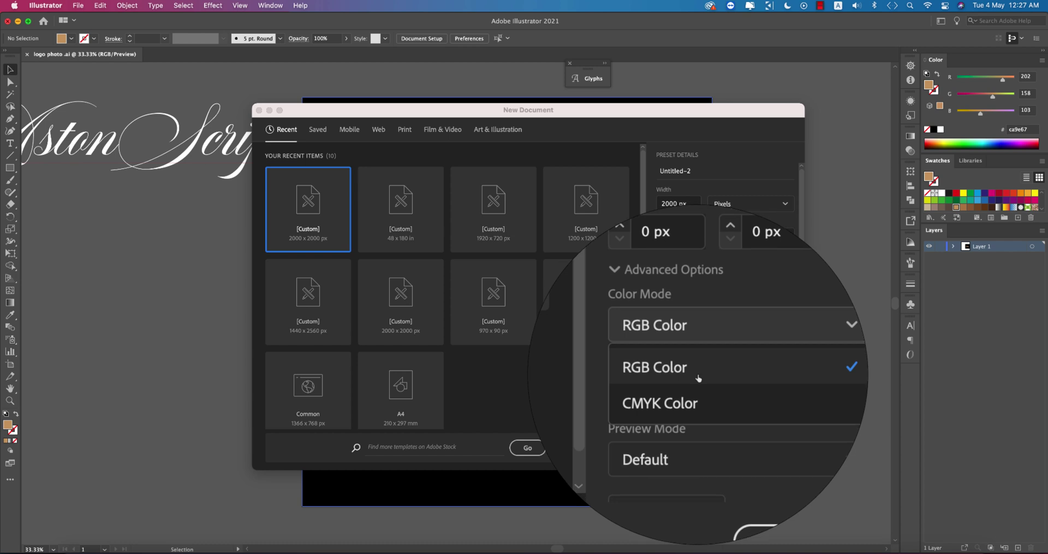
pyautogui.click(757, 373)
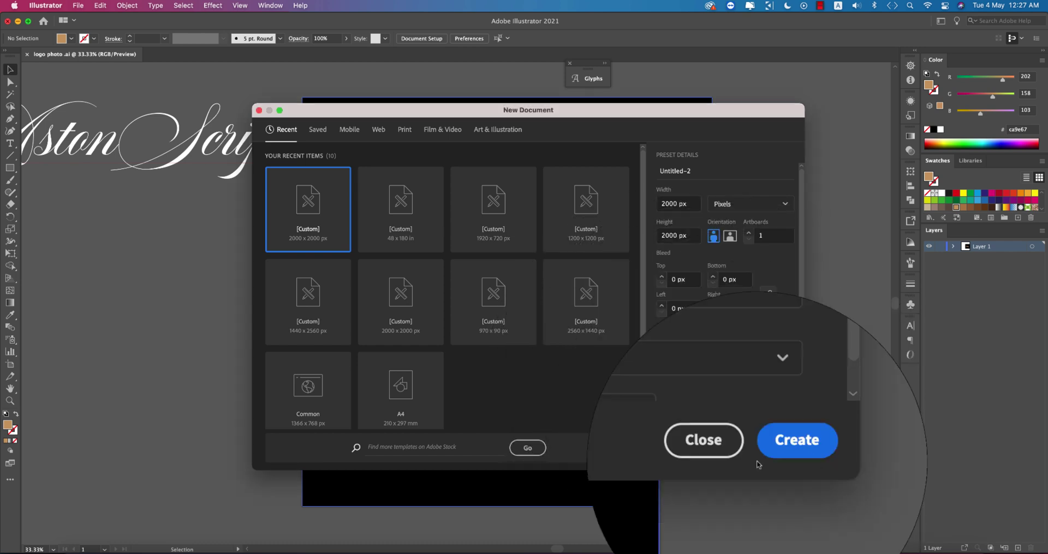
pyautogui.click(781, 454)
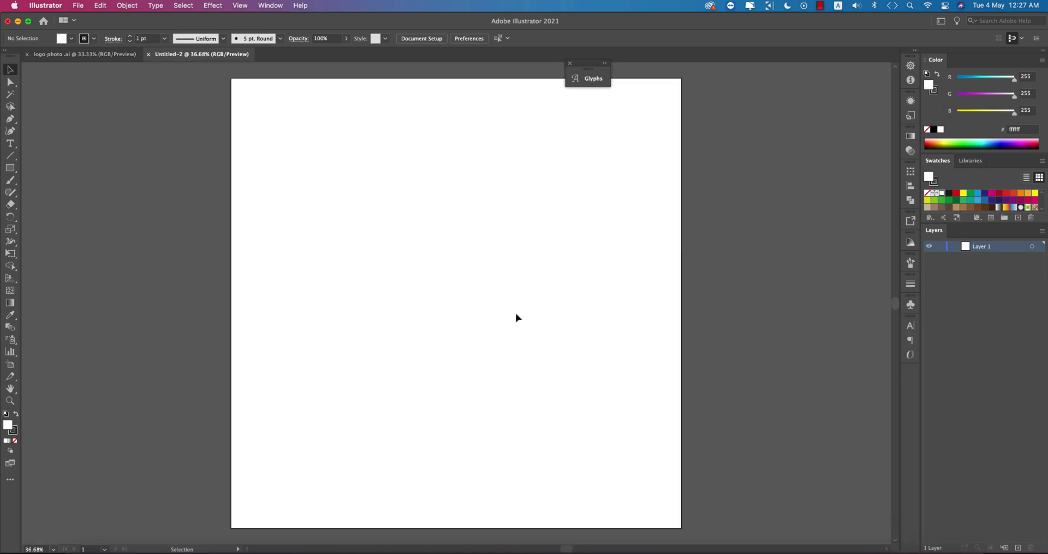
# Step: Close the Glyphs panel and place a 72 pt placeholder text object, scaled up on the artboard
pyautogui.moveTo(580, 66); pyautogui.dragTo(801, 98)
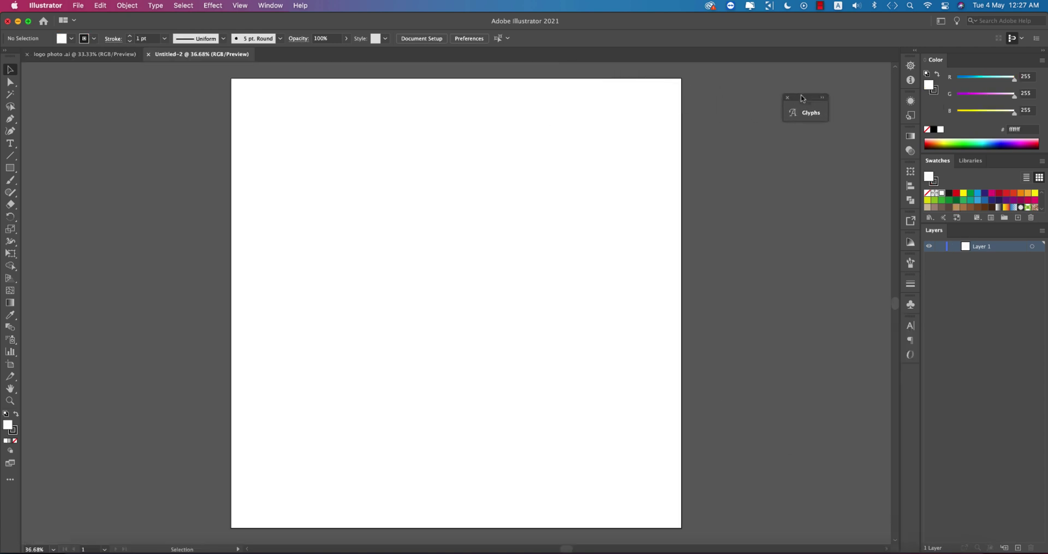
pyautogui.click(788, 98)
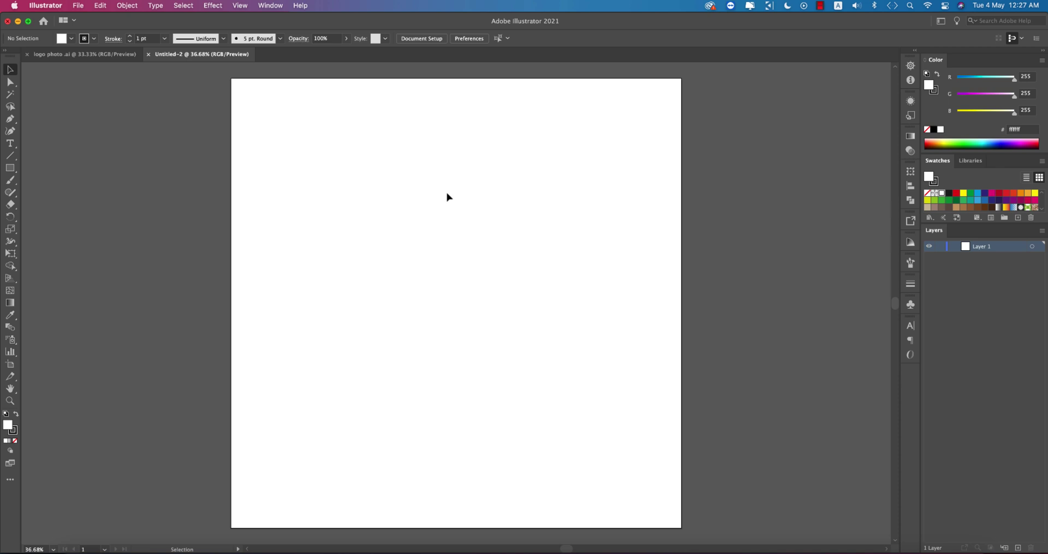
pyautogui.click(10, 144)
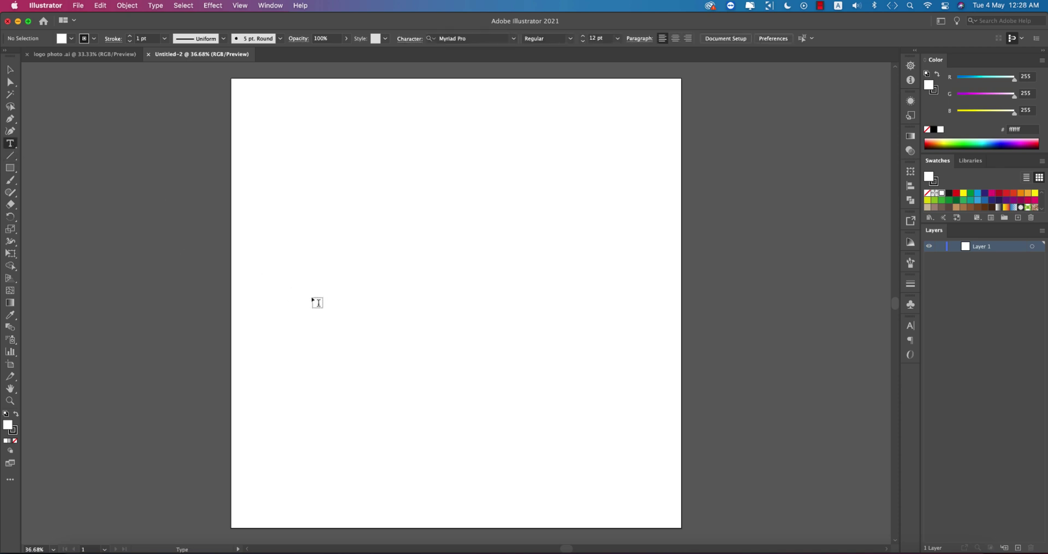
pyautogui.click(317, 303)
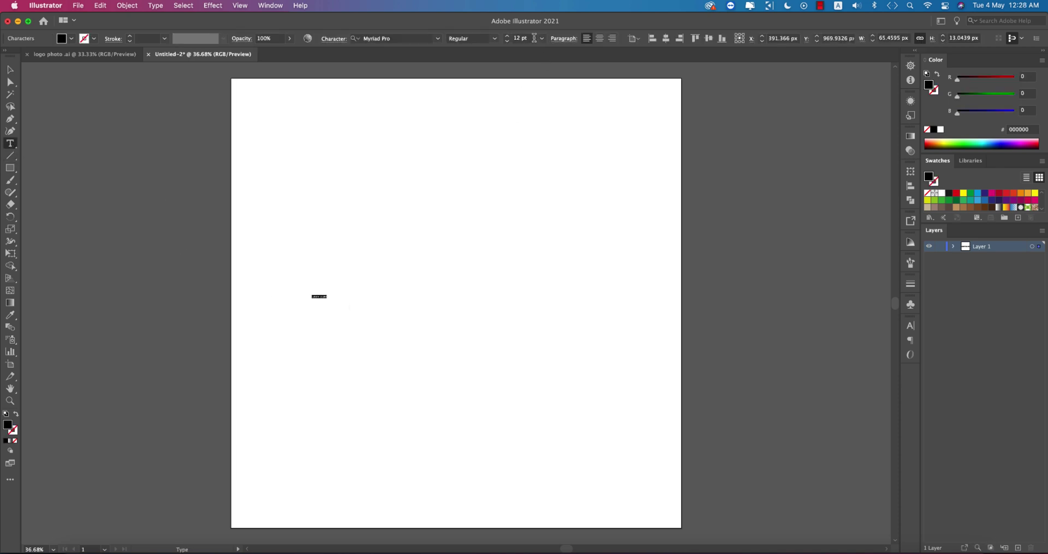
pyautogui.click(540, 41)
pyautogui.click(556, 226)
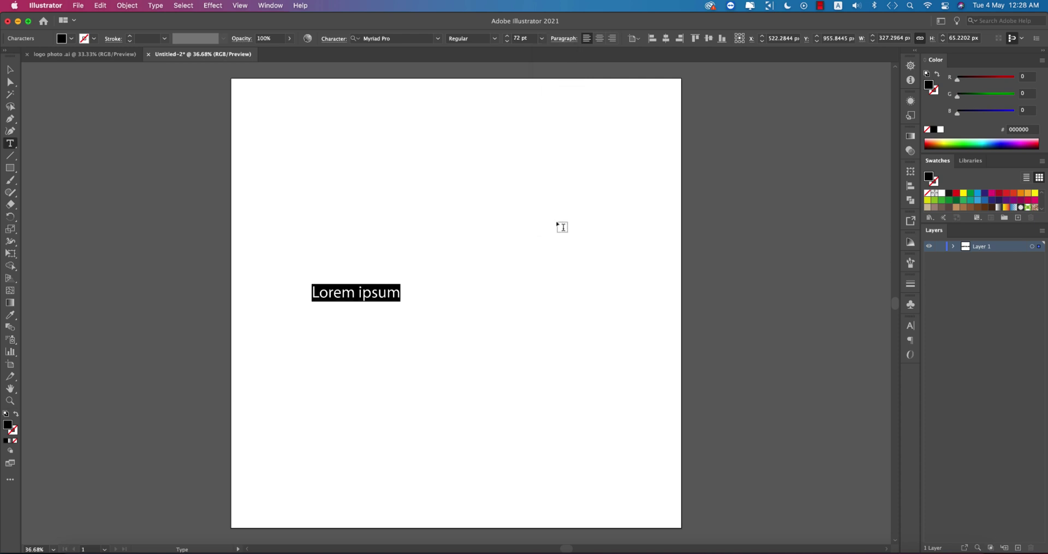
pyautogui.press('Escape')
pyautogui.moveTo(400, 301); pyautogui.dragTo(562, 412)
# Step: Replace the placeholder with 'Wedding Love', then cut the word 'Love' out
pyautogui.doubleClick(498, 325)
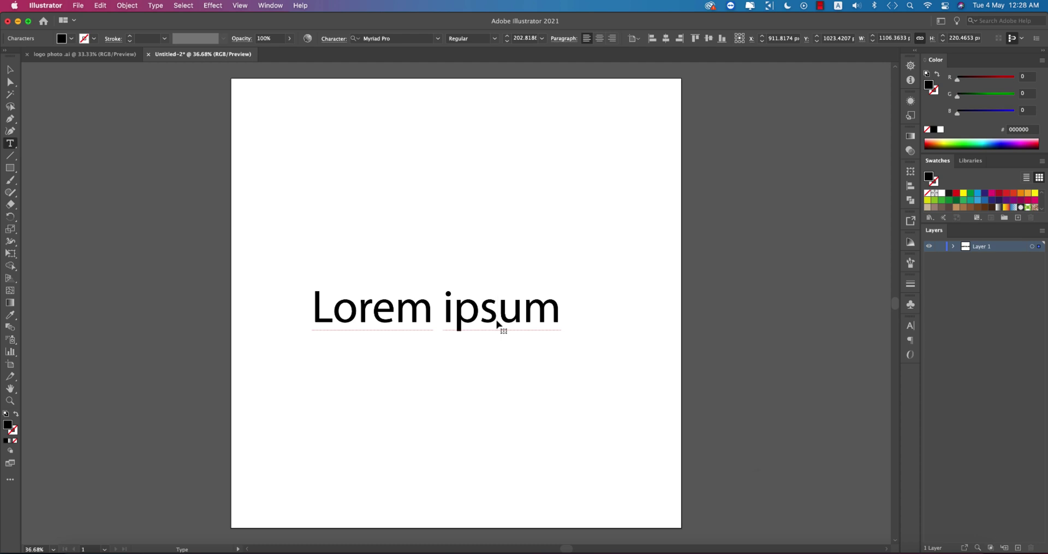
pyautogui.press('super+a')
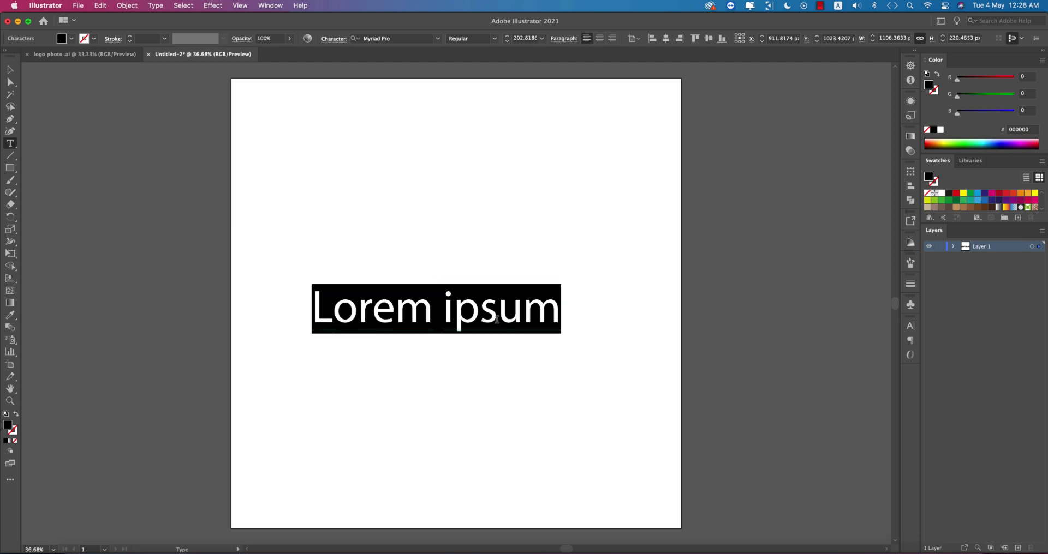
pyautogui.write('Wedding ')
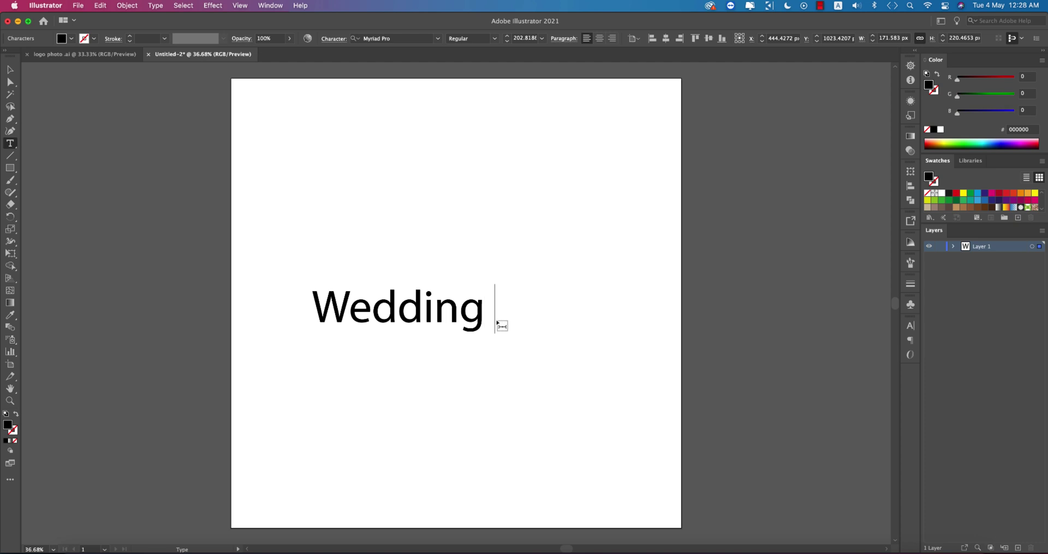
pyautogui.write('D')
pyautogui.press('BackSpace')
pyautogui.write('Lo')
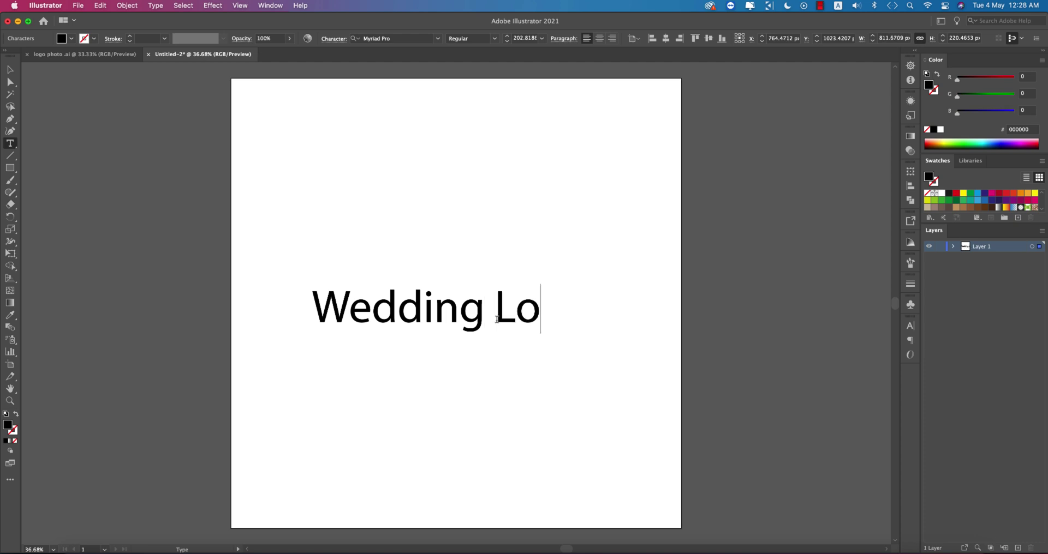
pyautogui.write('ve')
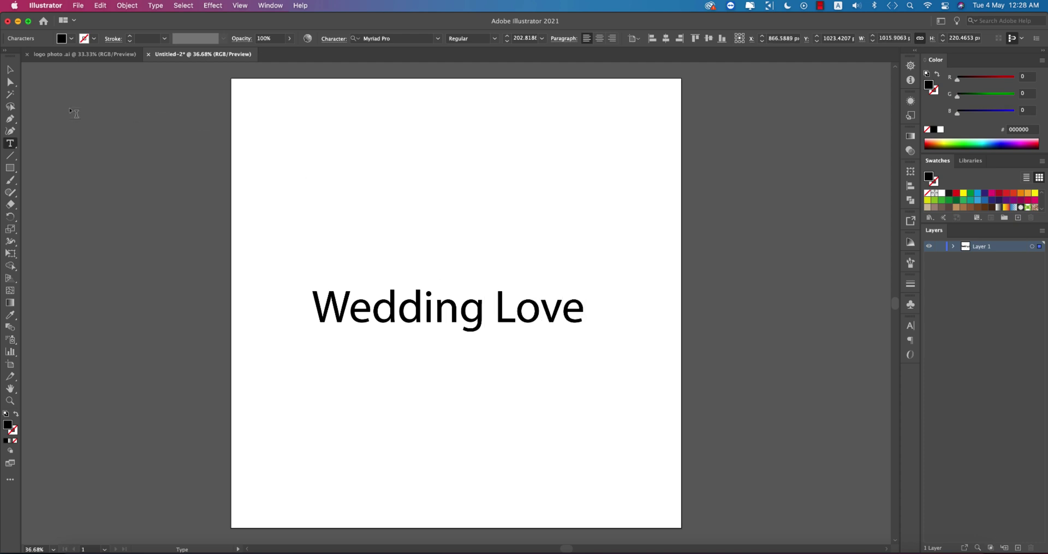
pyautogui.click(10, 72)
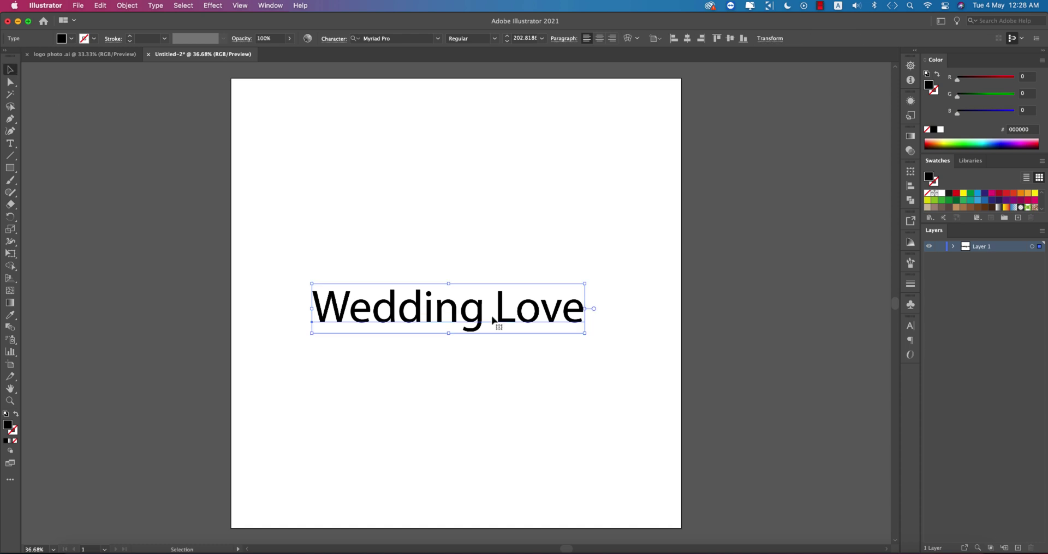
pyautogui.doubleClick(492, 321)
pyautogui.moveTo(492, 321); pyautogui.dragTo(596, 314)
pyautogui.press('super+x')
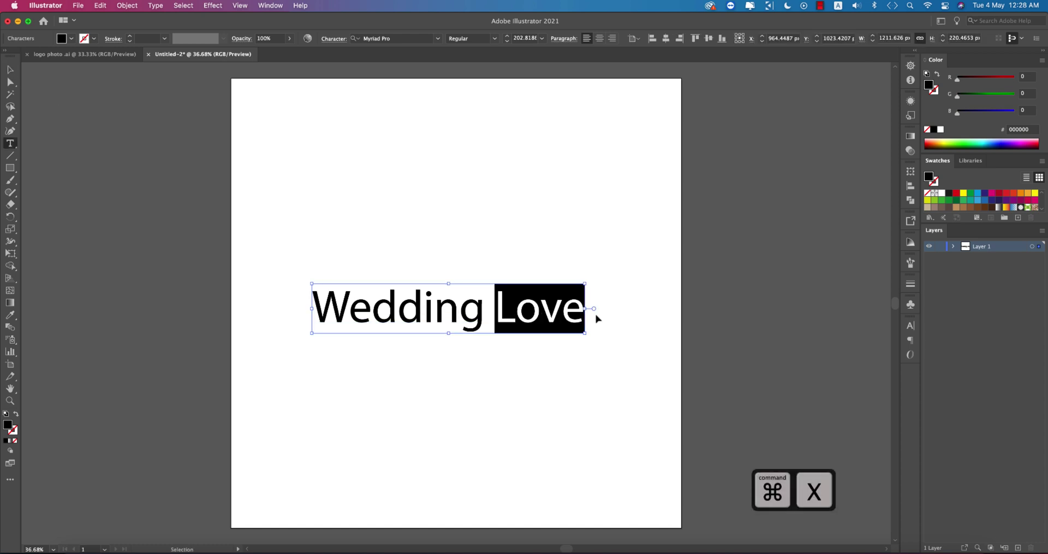
# Step: Paste 'Love' as its own text object on the artboard
pyautogui.click(8, 69)
pyautogui.press('t')
pyautogui.click(345, 165)
pyautogui.press('super+v')
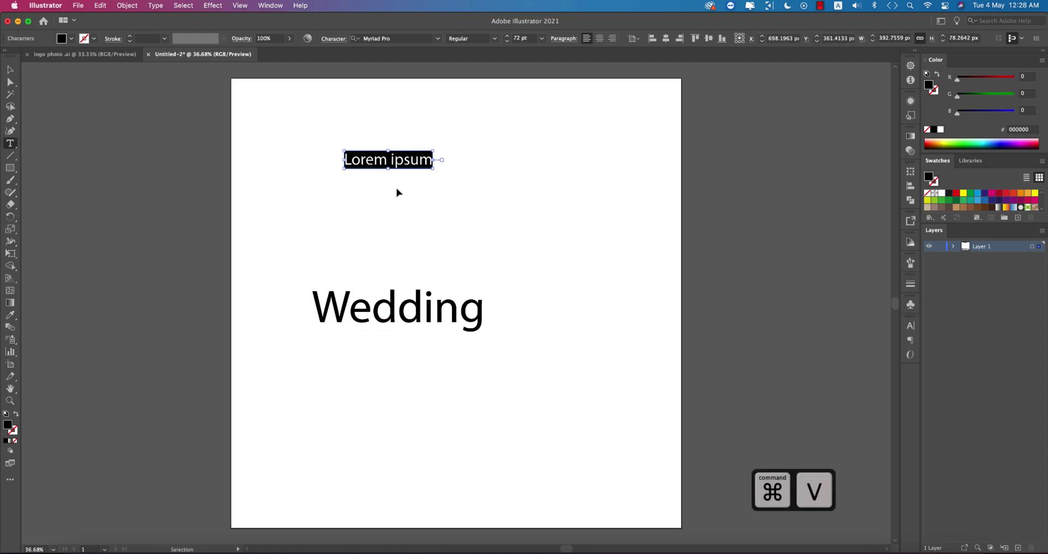
pyautogui.click(9, 69)
pyautogui.click(294, 126)
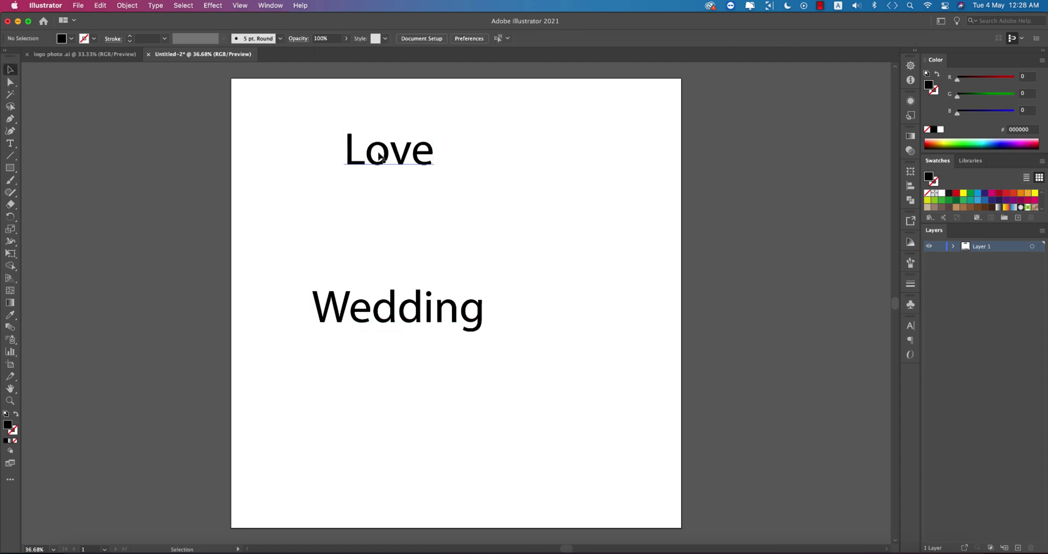
# Step: Arrange the large 'Love' just beneath 'Wedding' and select 'Love'
pyautogui.moveTo(381, 155); pyautogui.dragTo(357, 253)
pyautogui.moveTo(415, 322); pyautogui.dragTo(494, 202)
pyautogui.moveTo(411, 260); pyautogui.dragTo(494, 349)
pyautogui.click(514, 227)
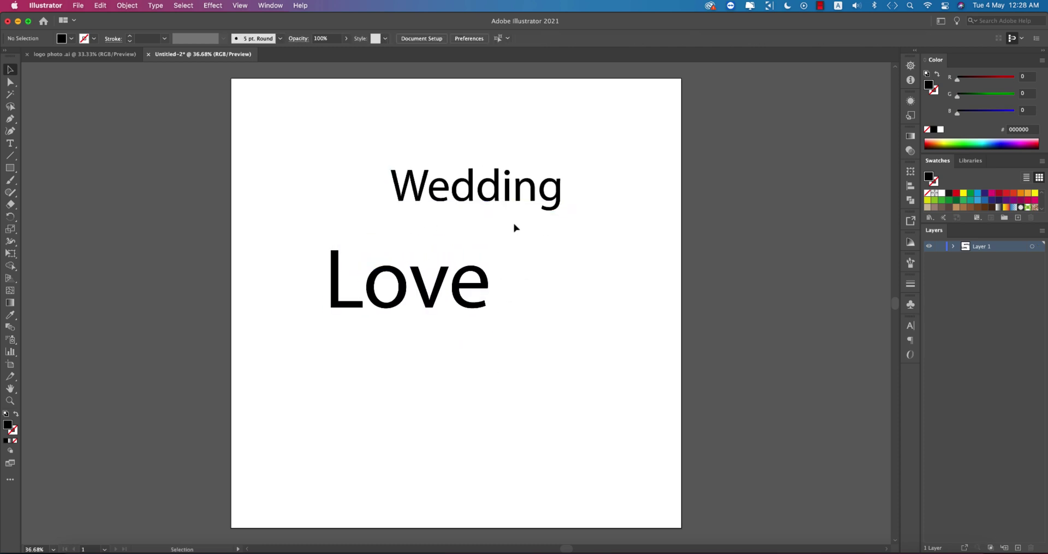
pyautogui.moveTo(514, 195); pyautogui.dragTo(487, 256)
pyautogui.click(559, 300)
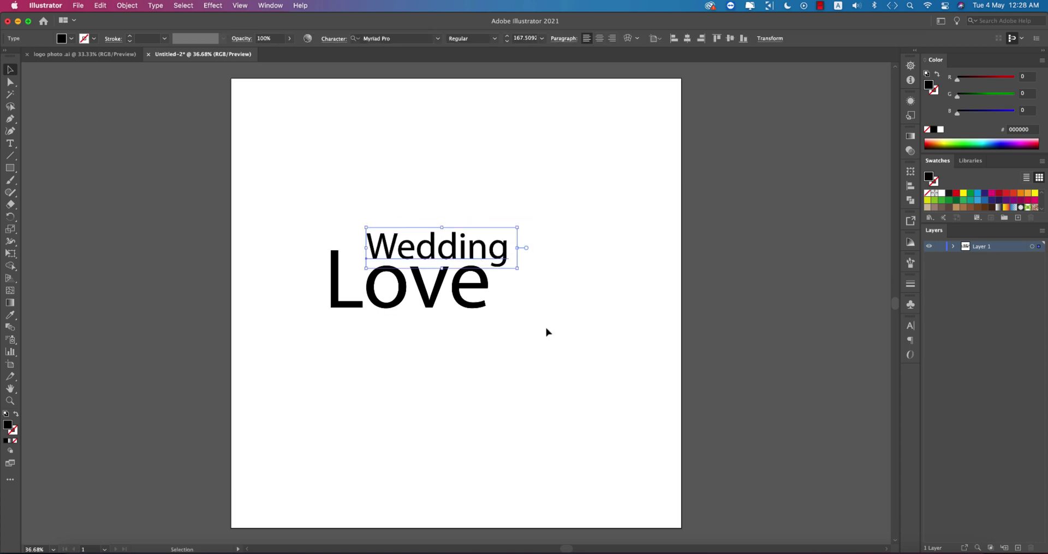
pyautogui.click(547, 331)
pyautogui.click(460, 310)
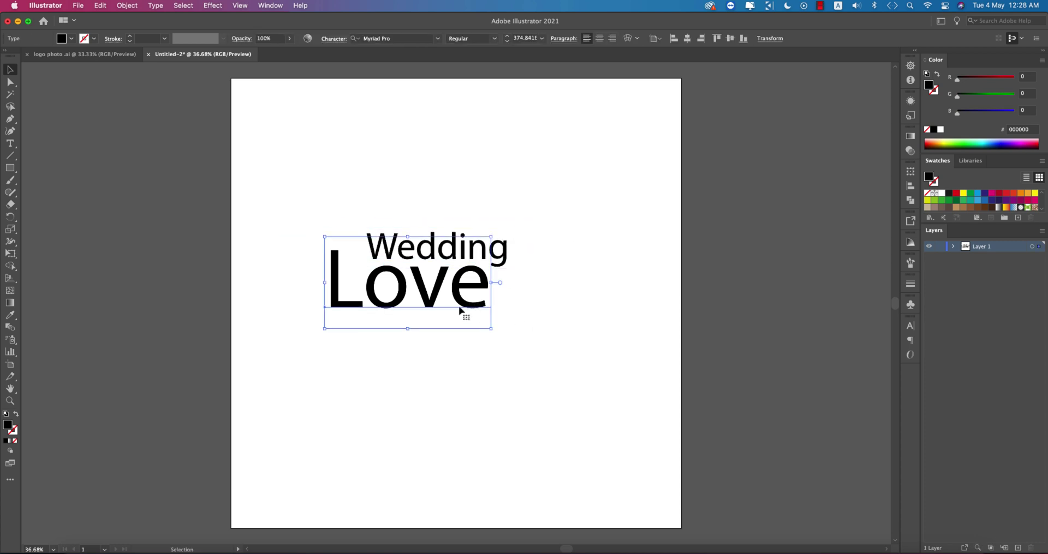
# Step: Set 'Love' in the AstonScript font and move it down-left
pyautogui.click(438, 38)
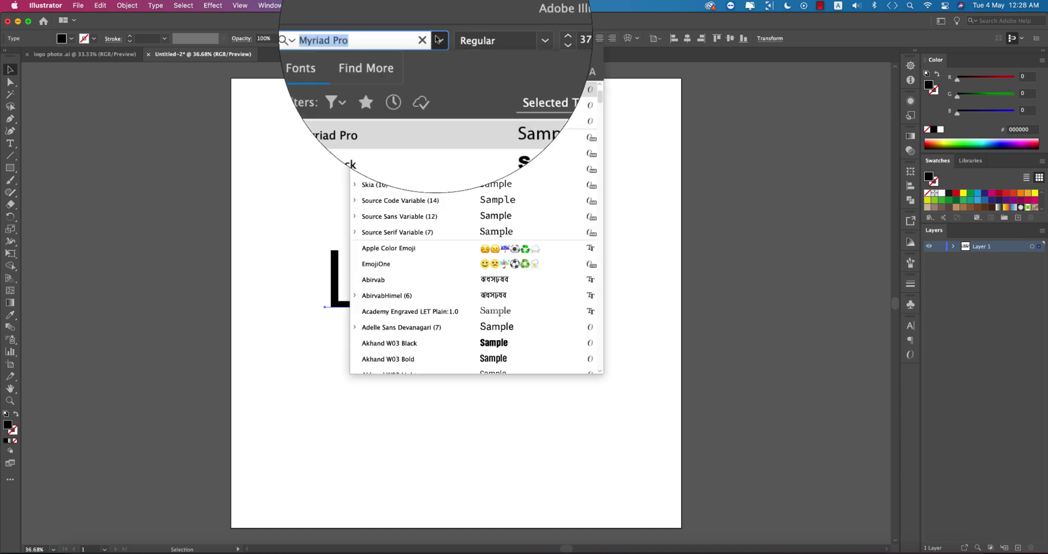
pyautogui.scroll(2, 601, 86)
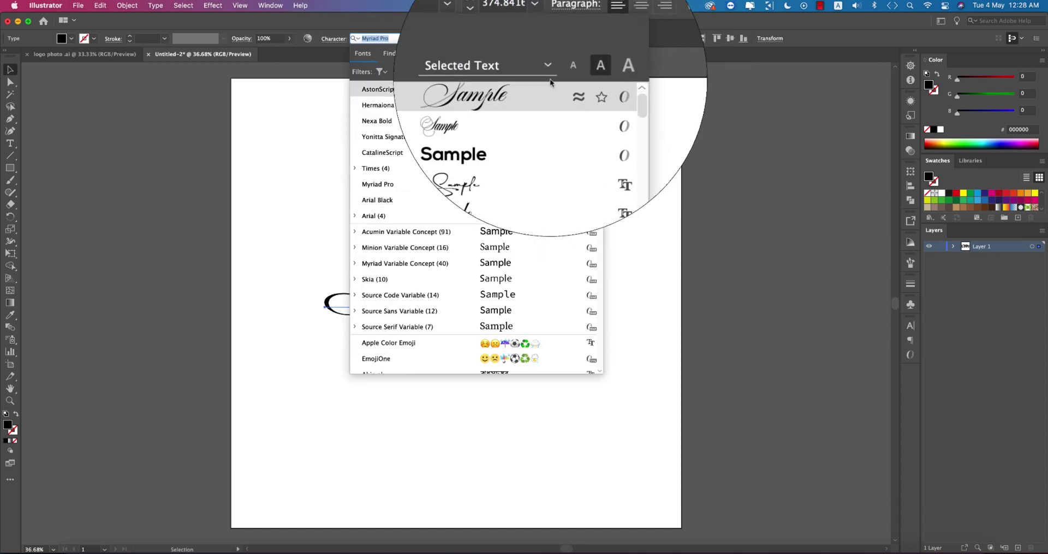
pyautogui.click(412, 94)
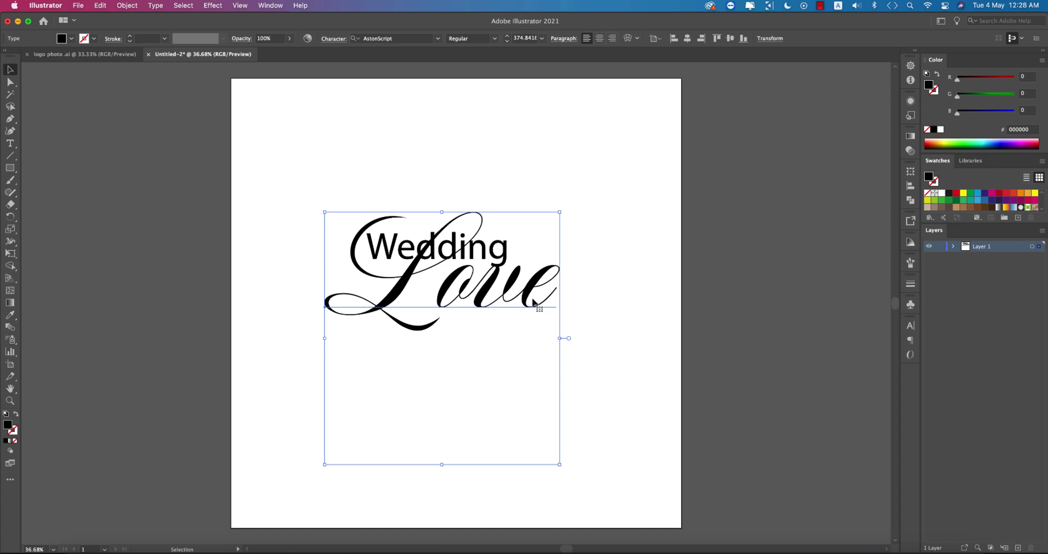
pyautogui.moveTo(533, 301); pyautogui.dragTo(513, 353)
# Step: Compare alternates for the L and apply the large-loop swash L
pyautogui.doubleClick(401, 334)
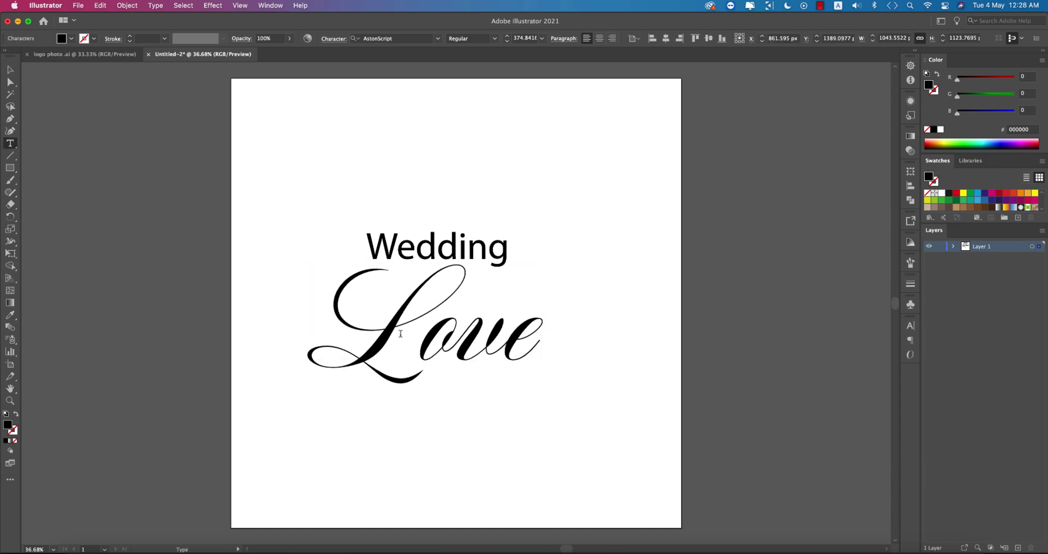
pyautogui.hotkey('shift', 'Left')
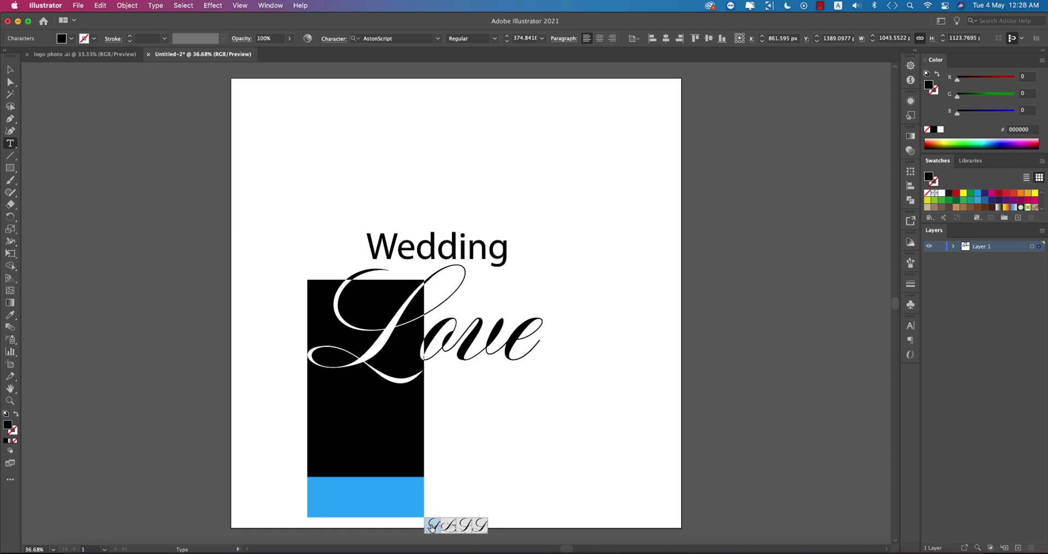
pyautogui.click(482, 527)
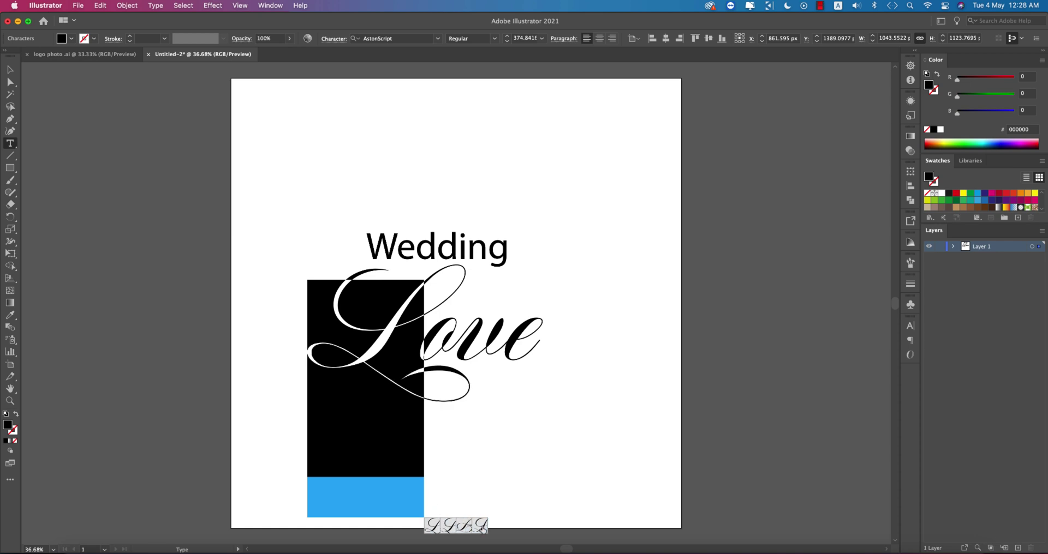
pyautogui.click(477, 526)
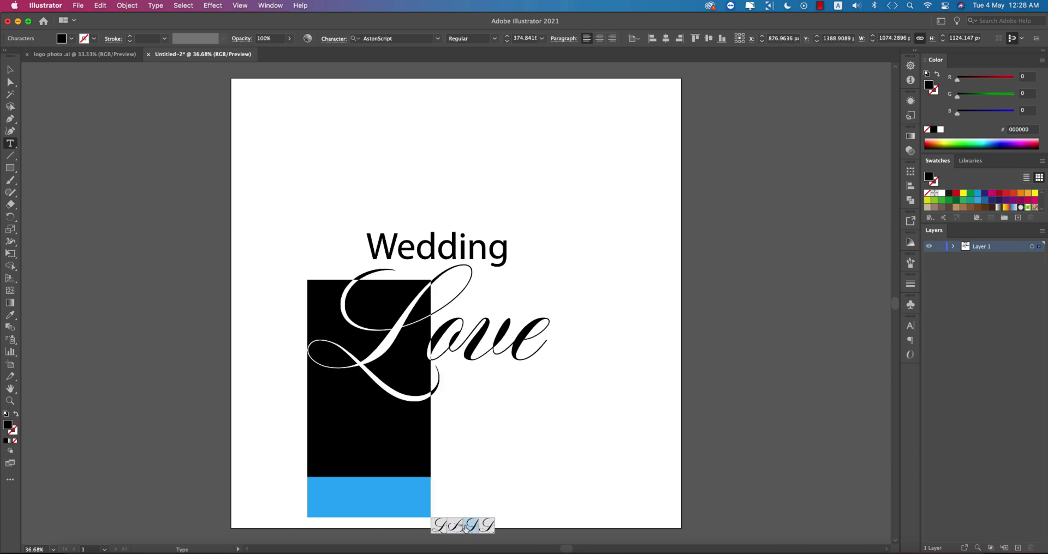
pyautogui.click(457, 527)
pyautogui.click(454, 527)
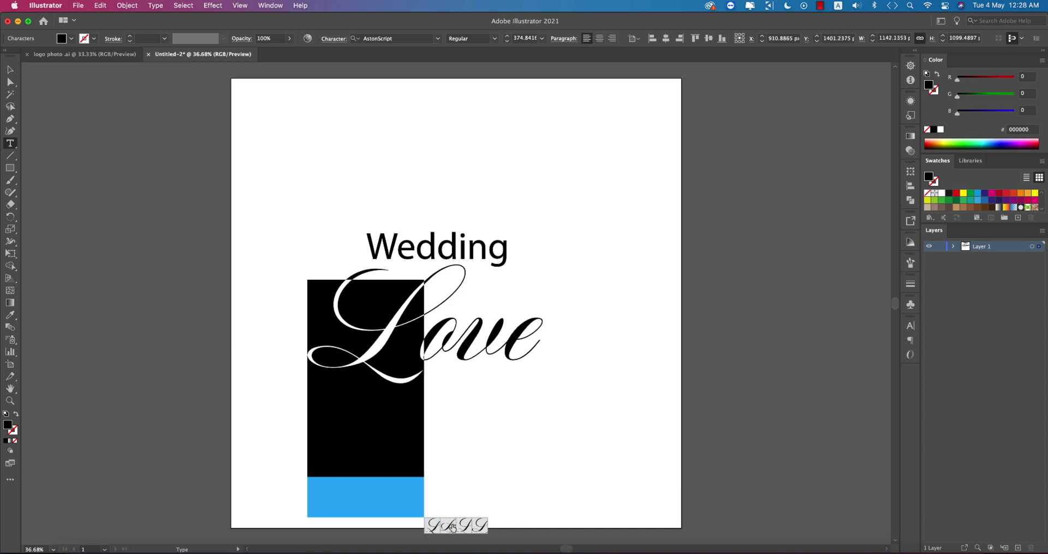
pyautogui.click(458, 527)
pyautogui.click(505, 527)
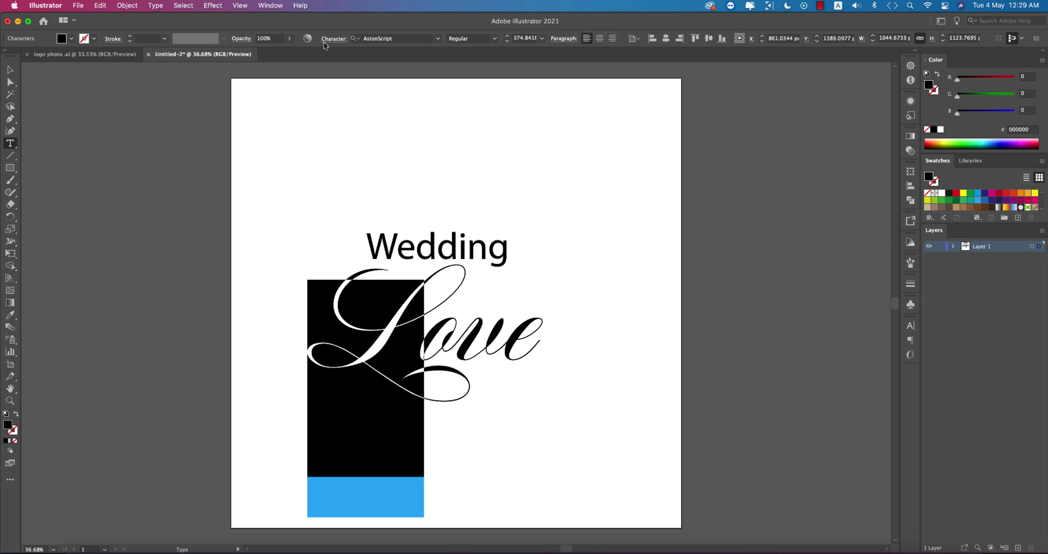
# Step: Open the Glyphs panel and try the ss04, ss02 and ss01 alternates for the L
pyautogui.click(156, 6)
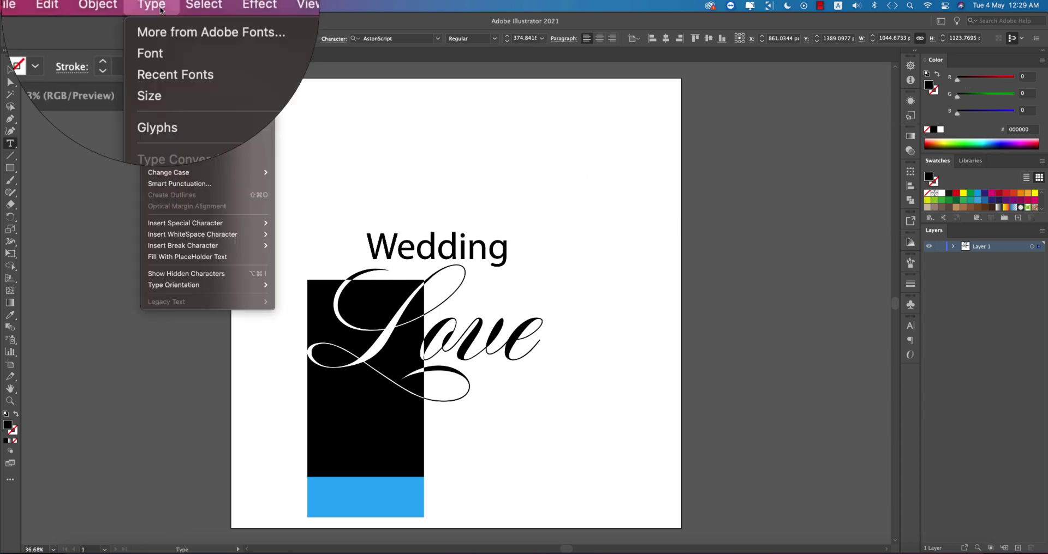
pyautogui.click(156, 84)
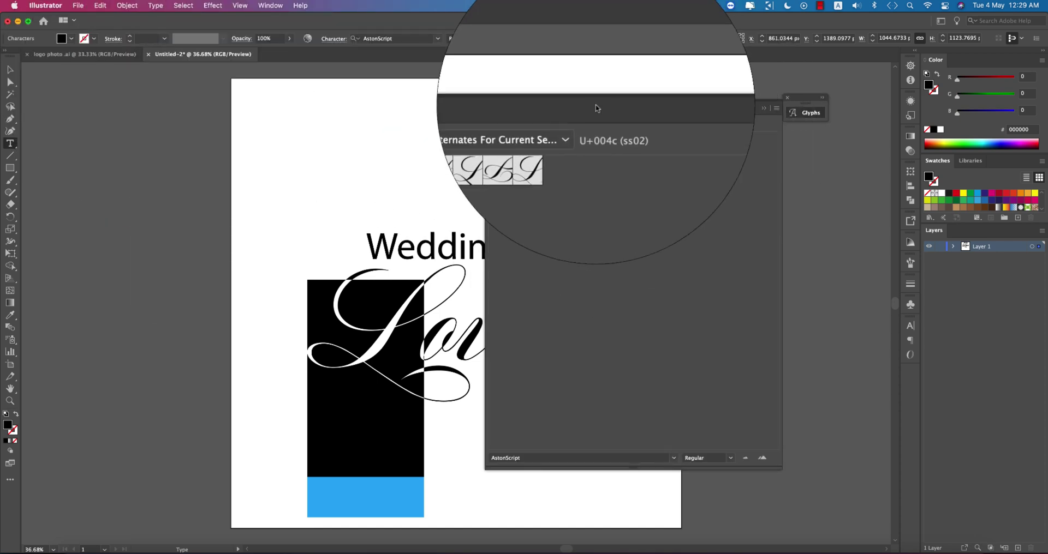
pyautogui.moveTo(595, 107); pyautogui.dragTo(688, 89)
pyautogui.doubleClick(649, 117)
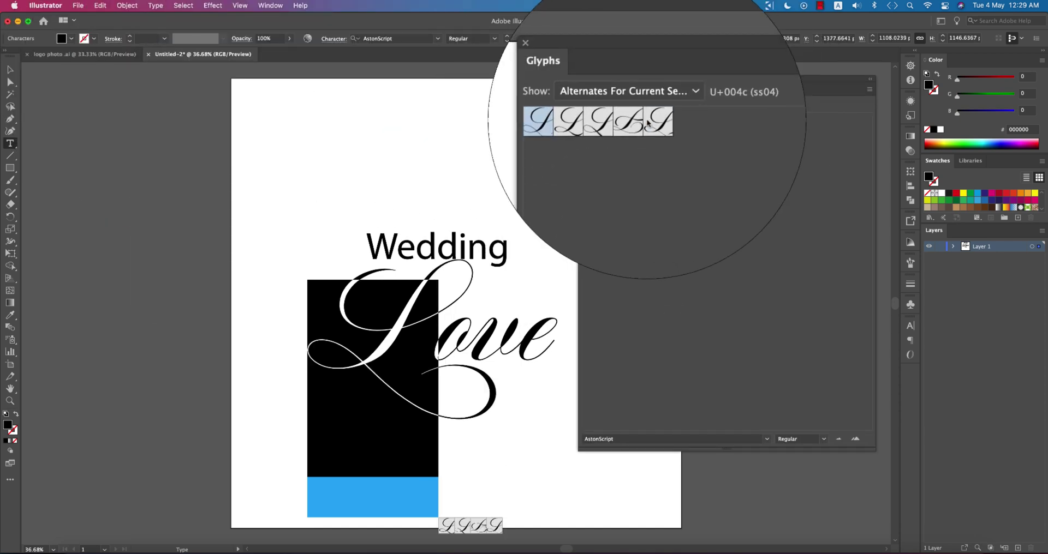
pyautogui.doubleClick(639, 121)
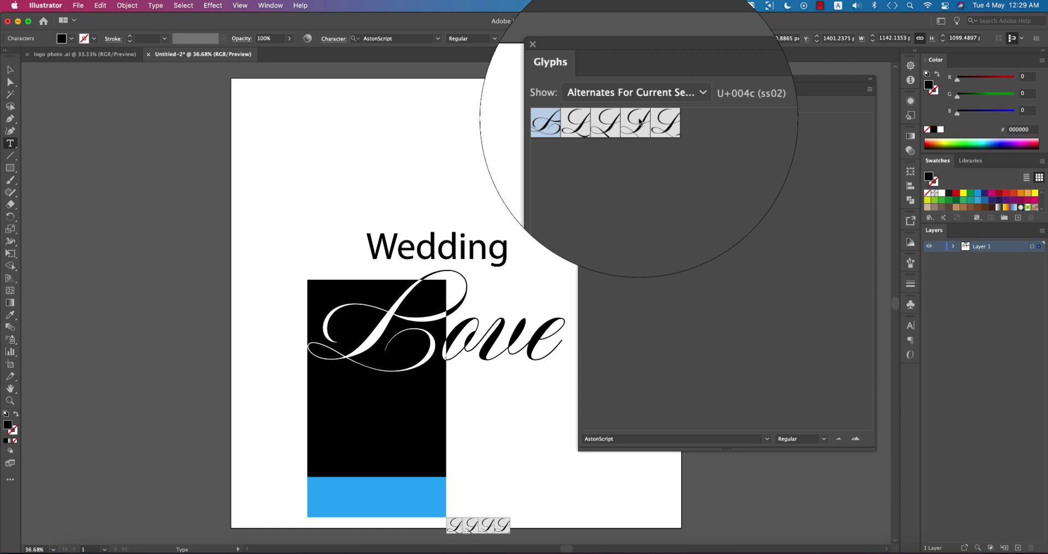
pyautogui.doubleClick(639, 119)
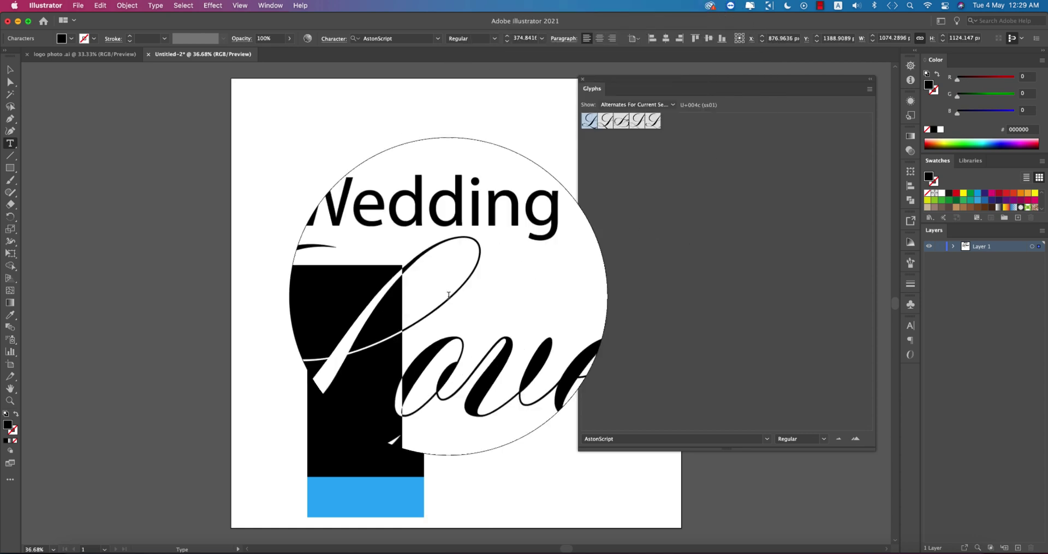
# Step: Retype the L as a lowercase l and apply a flourished l alternate
pyautogui.click(422, 338)
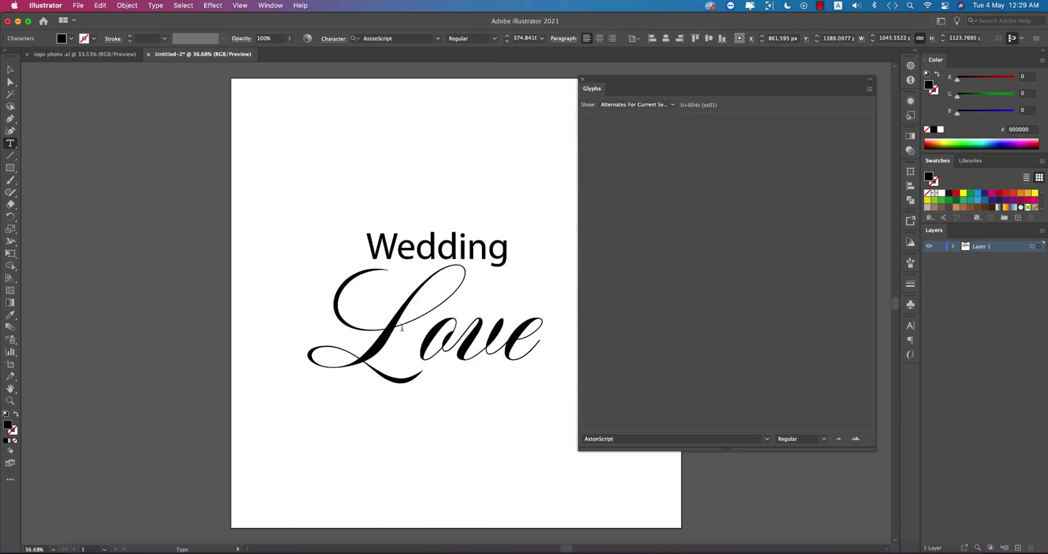
pyautogui.moveTo(402, 328); pyautogui.dragTo(326, 328)
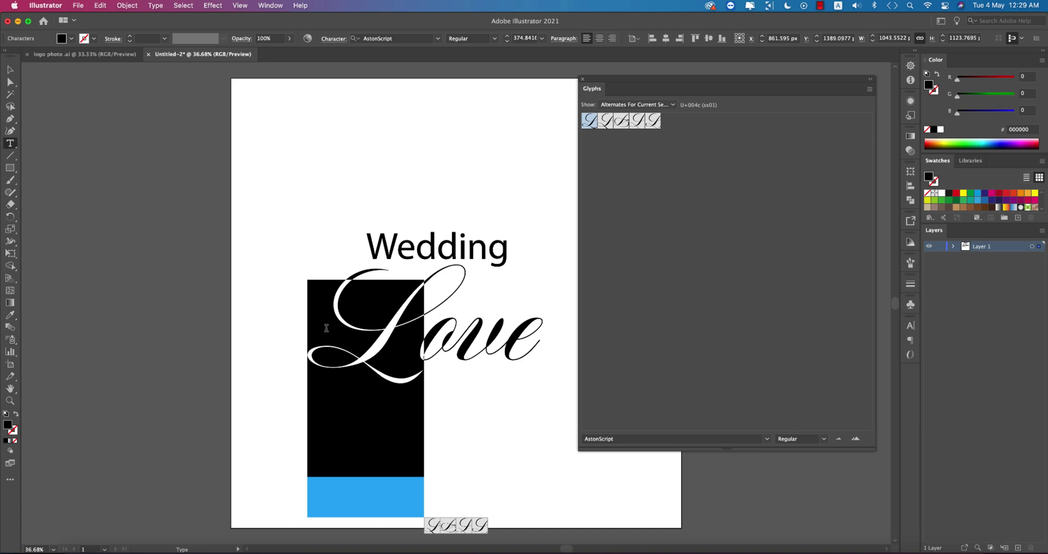
pyautogui.write('l')
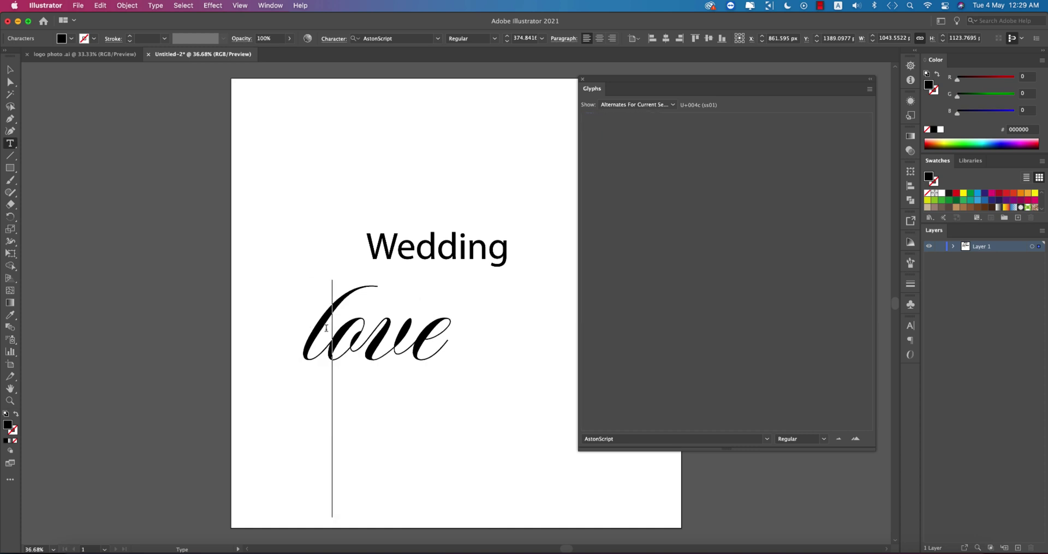
pyautogui.moveTo(323, 327); pyautogui.dragTo(304, 328)
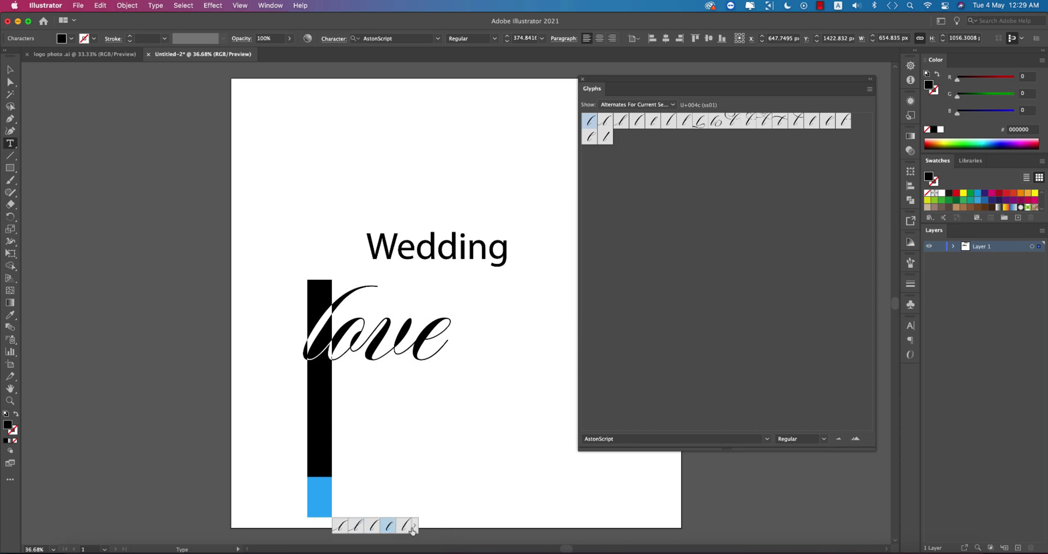
pyautogui.press('Escape')
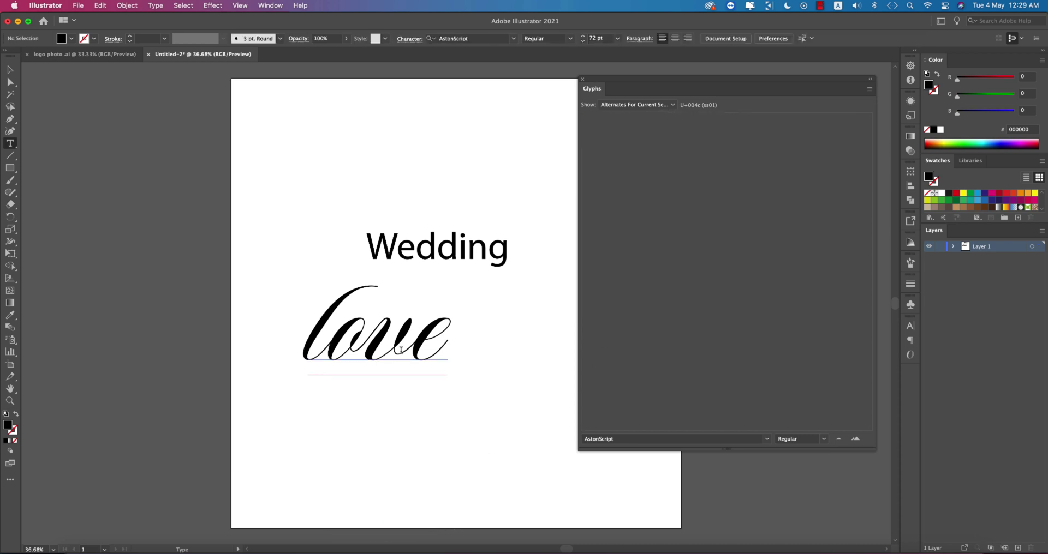
pyautogui.moveTo(334, 339); pyautogui.dragTo(306, 339)
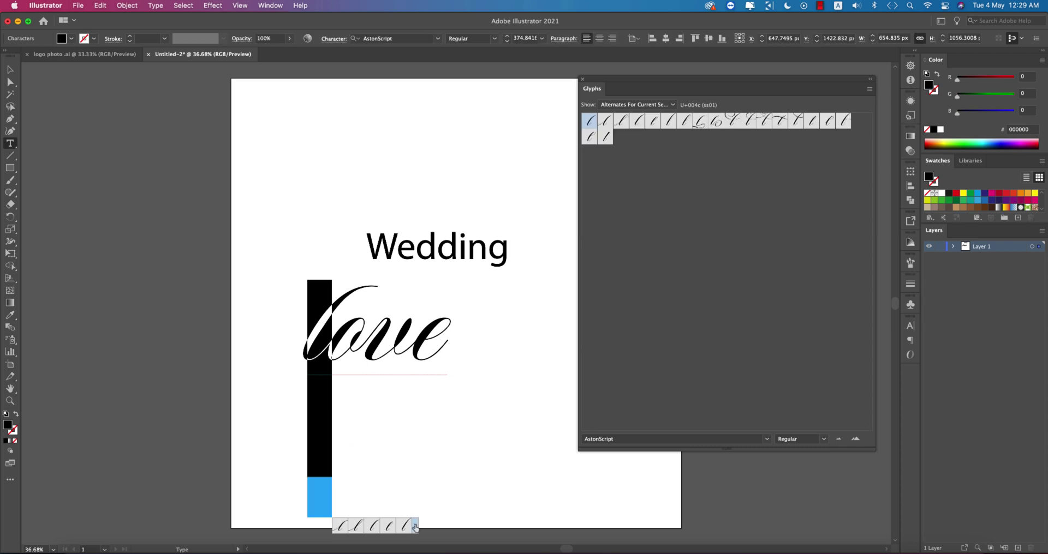
pyautogui.click(415, 527)
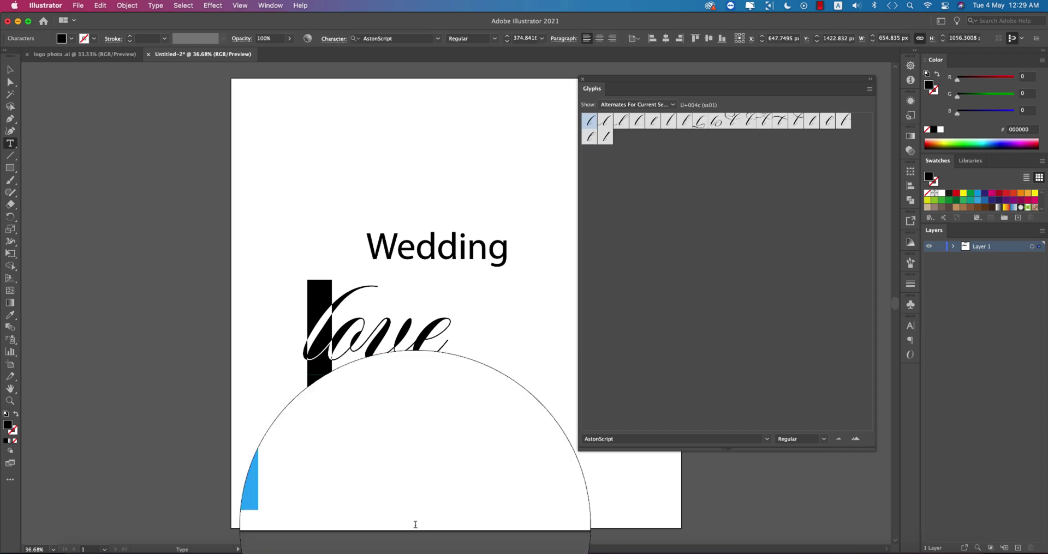
pyautogui.doubleClick(765, 121)
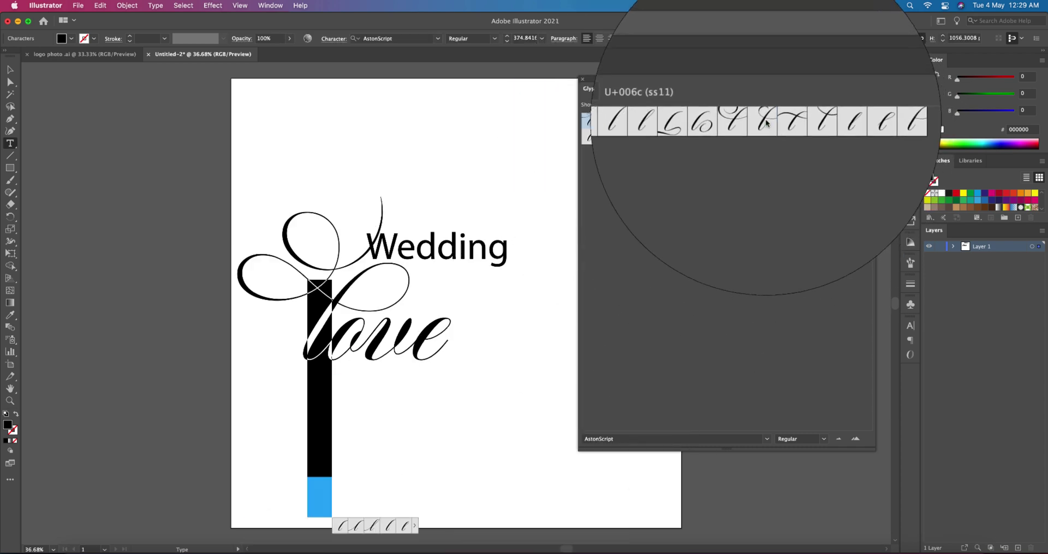
# Step: Move 'love' right and shift 'Wedding' right and down over the flourish
pyautogui.click(10, 69)
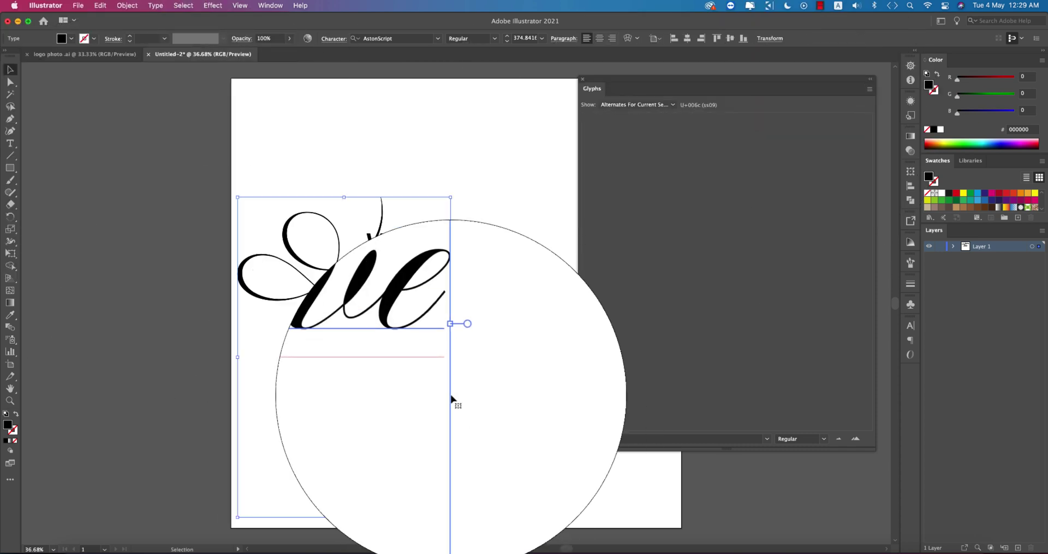
pyautogui.moveTo(451, 400); pyautogui.dragTo(495, 393)
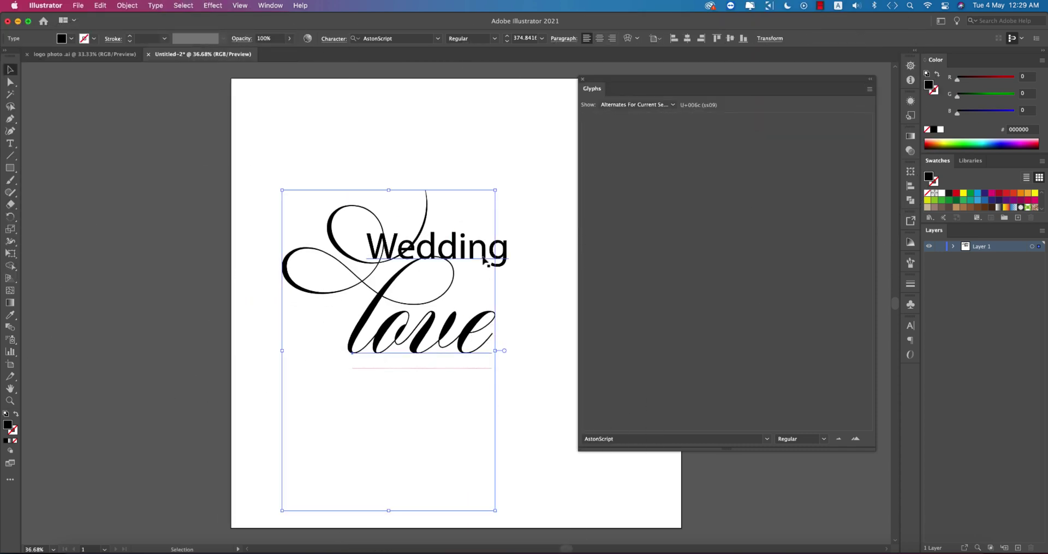
pyautogui.moveTo(483, 263); pyautogui.dragTo(532, 297)
# Step: View the logo photo .ai reference and dock the Glyphs panel at the right side
pyautogui.click(84, 54)
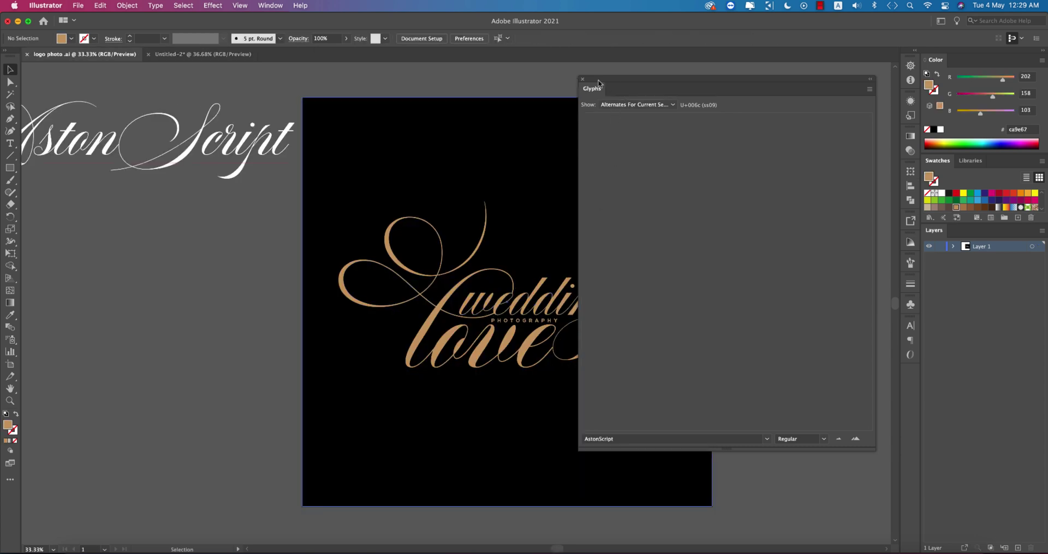
pyautogui.moveTo(730, 89); pyautogui.dragTo(910, 379)
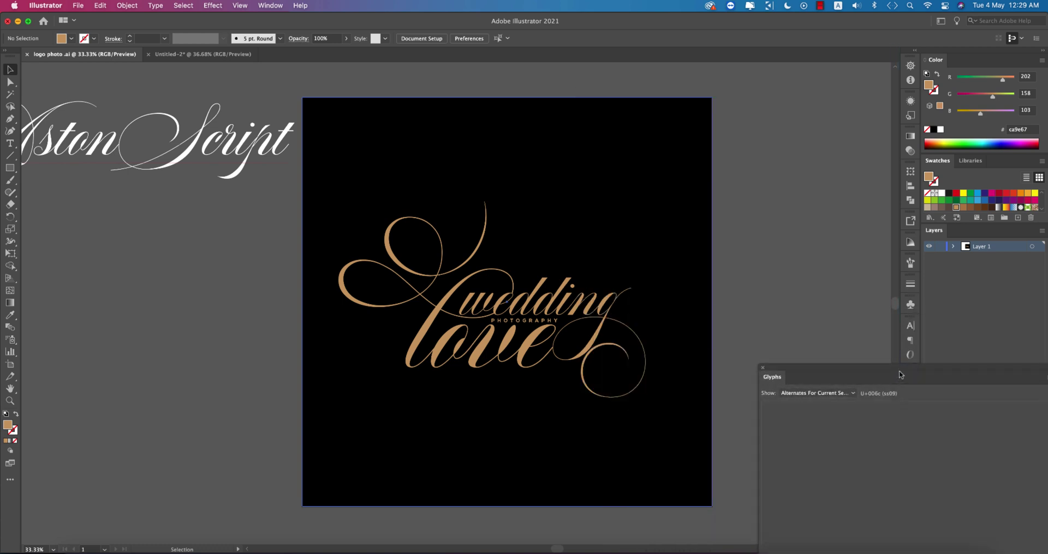
pyautogui.moveTo(900, 375); pyautogui.dragTo(637, 157)
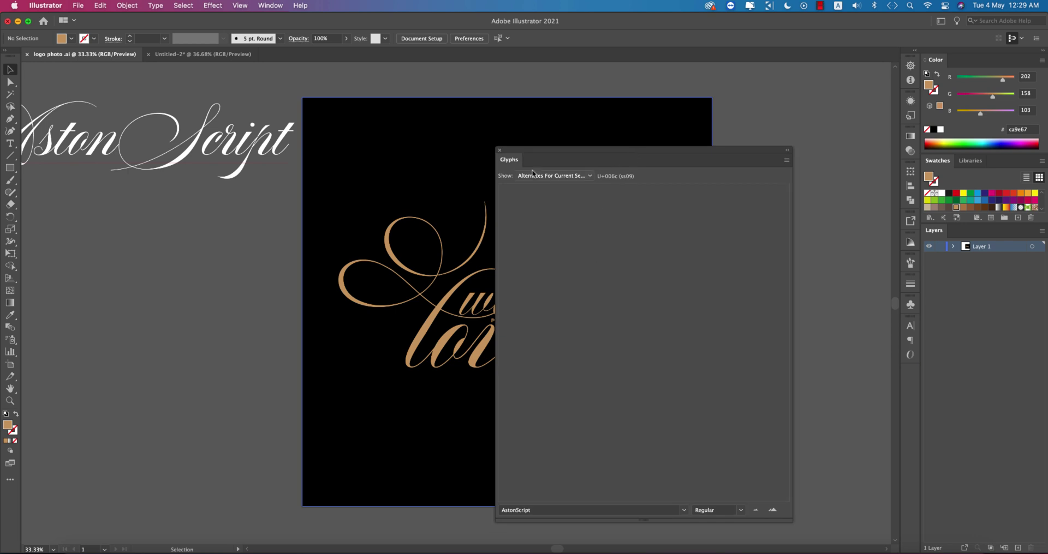
pyautogui.moveTo(535, 160); pyautogui.dragTo(912, 375)
pyautogui.click(910, 377)
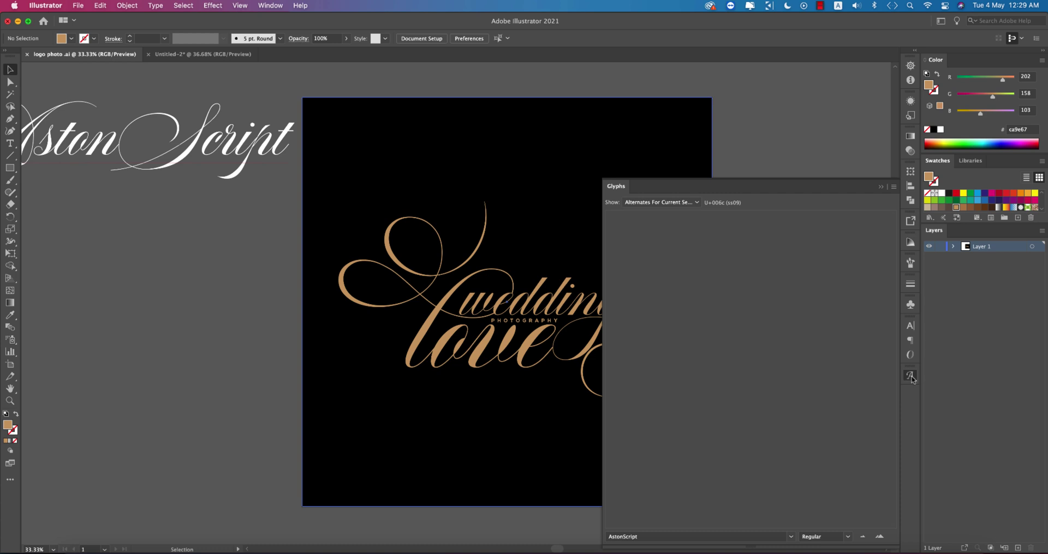
pyautogui.click(910, 378)
# Step: Back in Untitled-2, set 'wedding' in AstonScript, undoing a trial w swap in 'love'
pyautogui.click(232, 54)
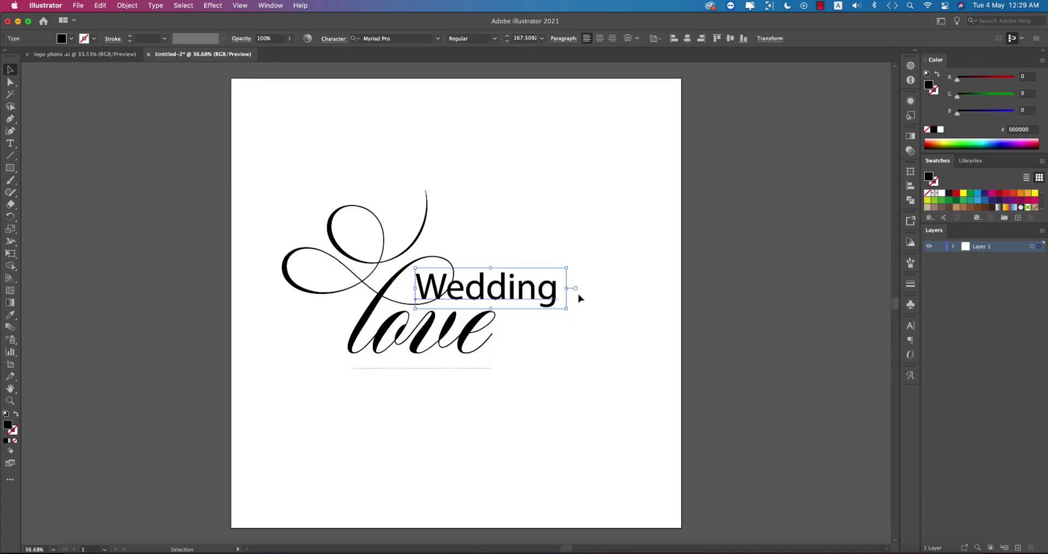
pyautogui.click(437, 42)
pyautogui.click(518, 126)
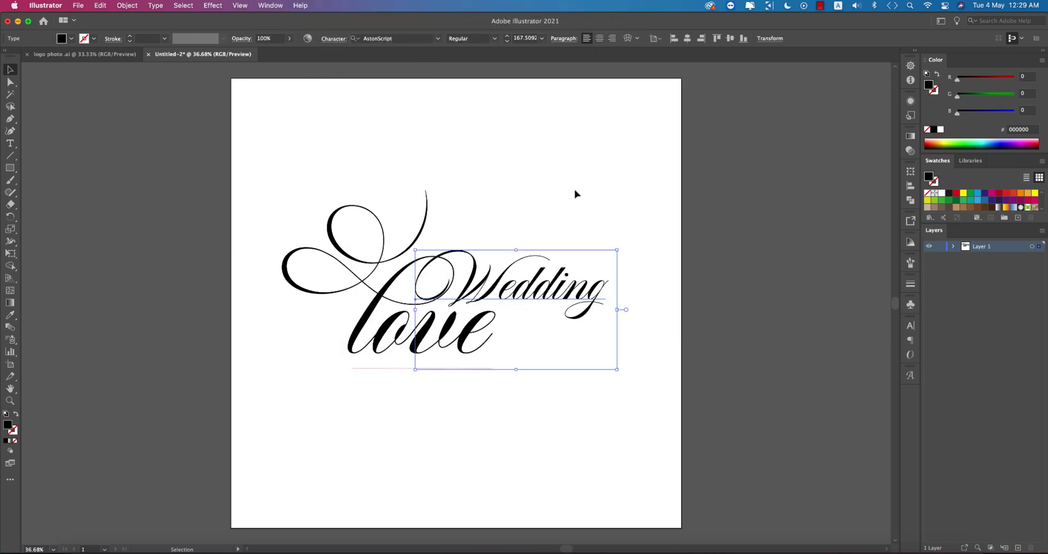
pyautogui.press('t')
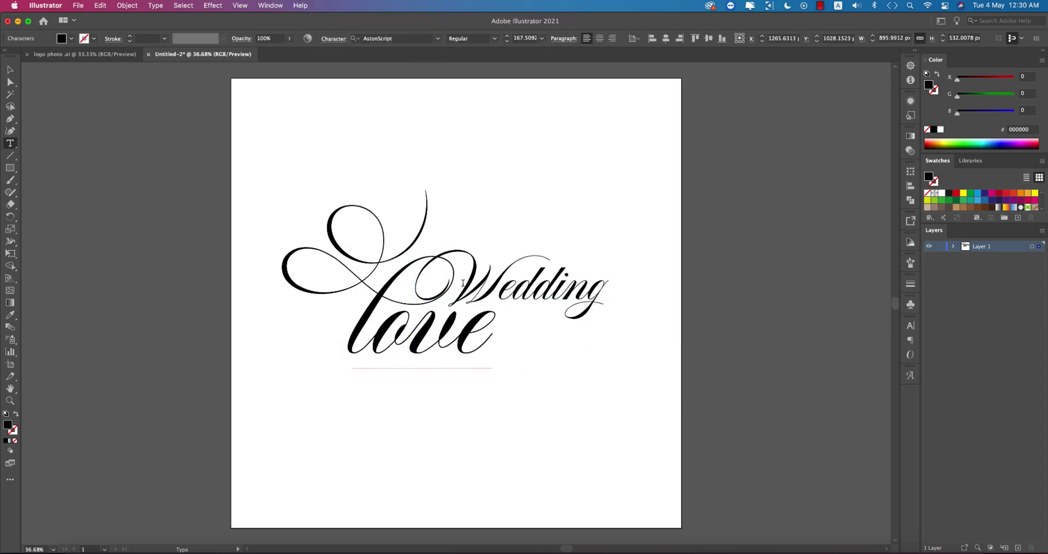
pyautogui.moveTo(464, 283); pyautogui.dragTo(490, 283)
pyautogui.write('w')
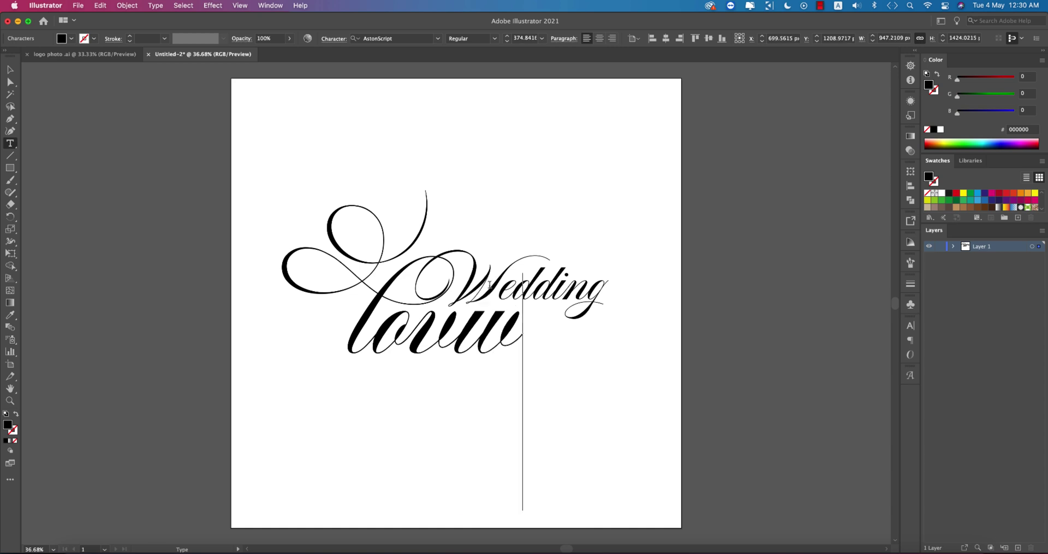
pyautogui.press('super+z')
pyautogui.press('super+z')
pyautogui.press('super+z')
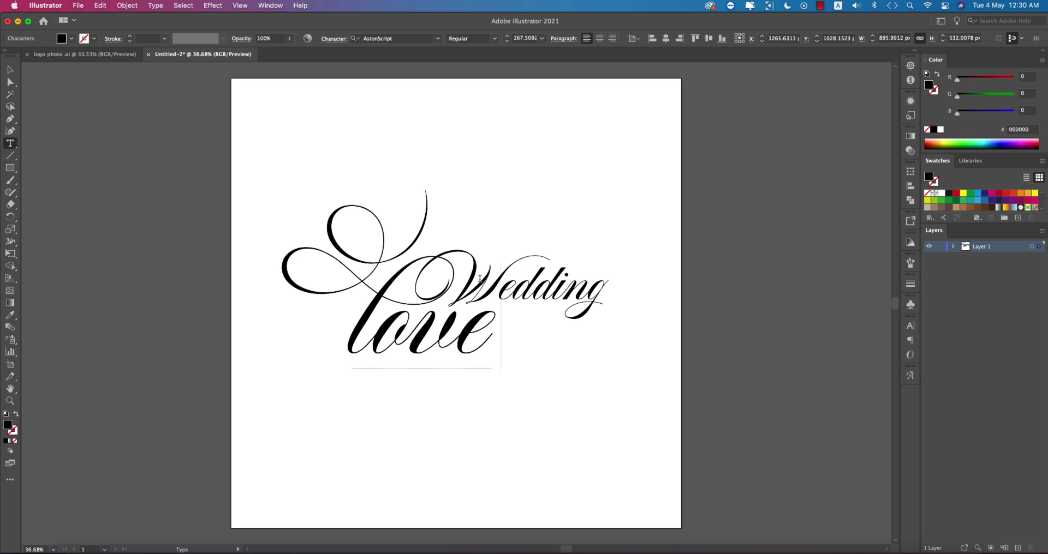
pyautogui.hotkey('shift', 'Left')
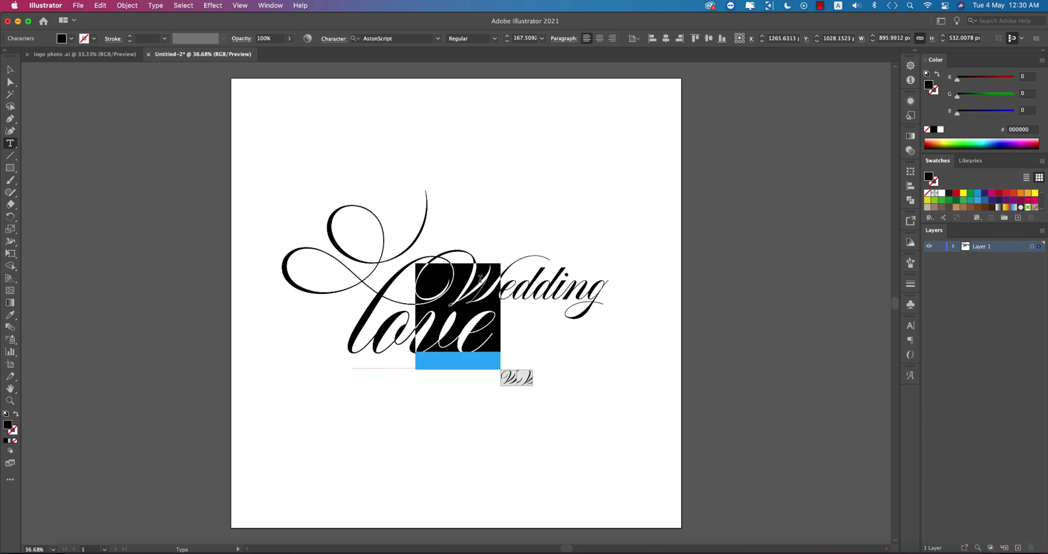
pyautogui.press('super+z')
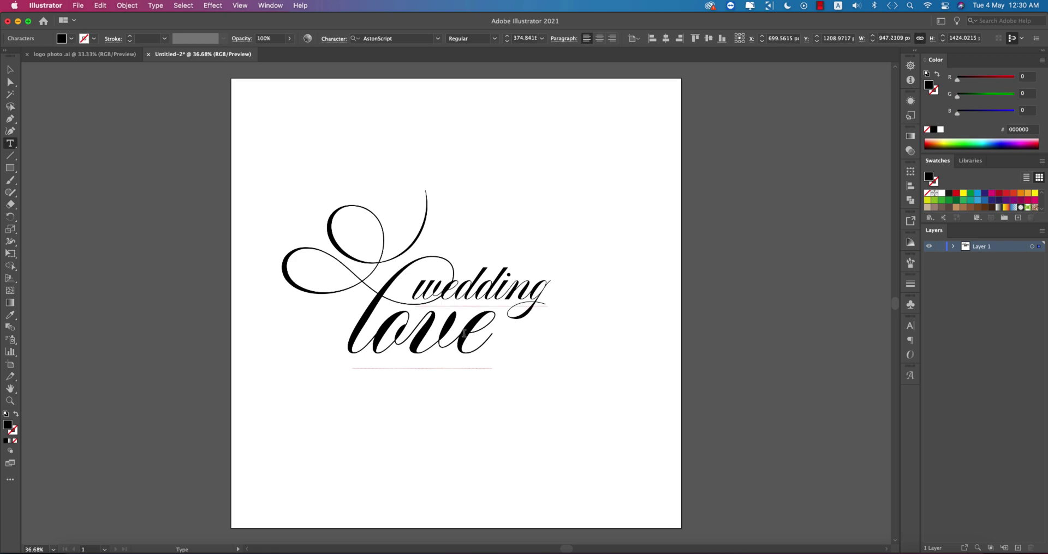
# Step: After checking the reference, compare g alternates and apply the round-looped ss25 g in 'wedding'
pyautogui.click(85, 54)
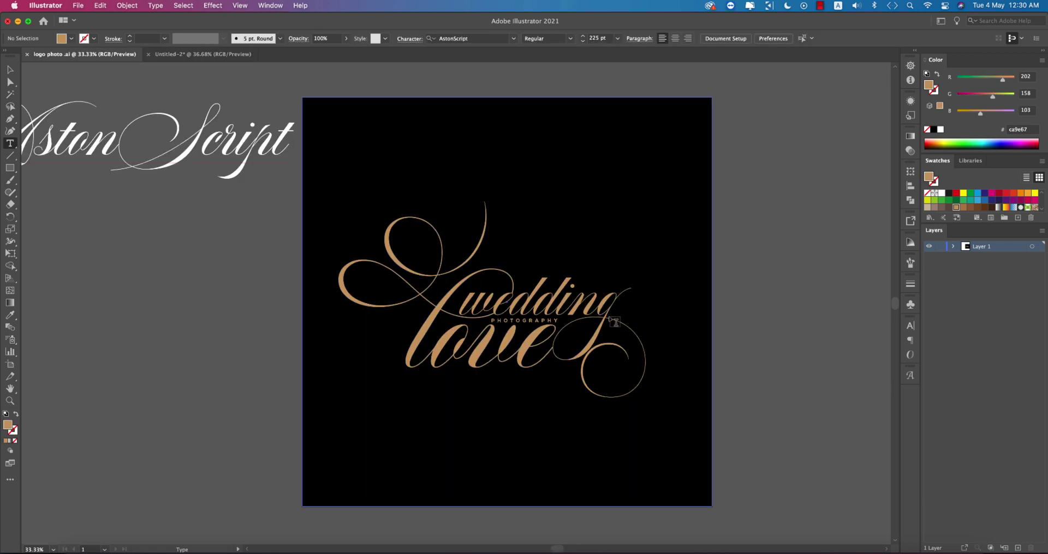
pyautogui.click(195, 60)
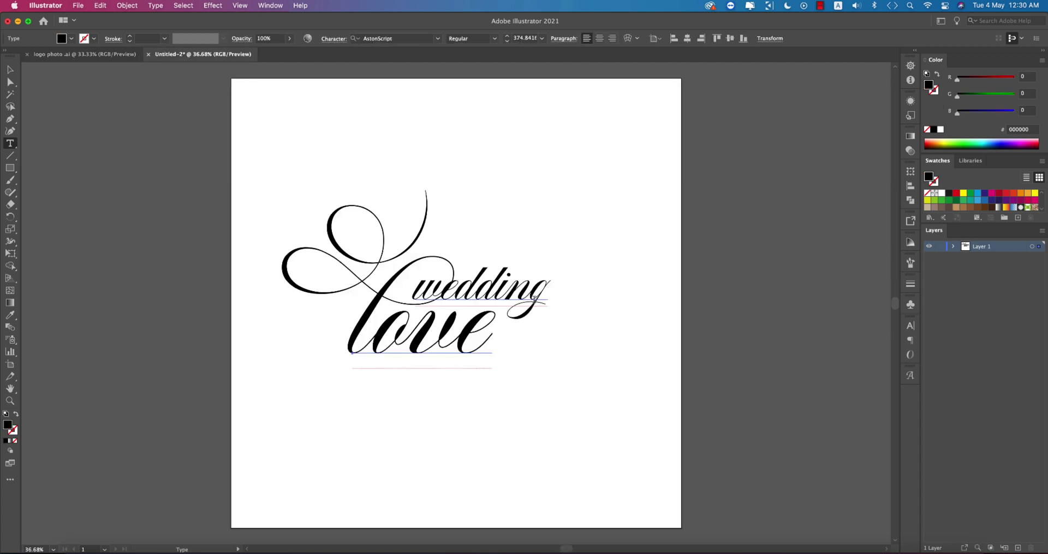
pyautogui.hotkey('shift', 'Left')
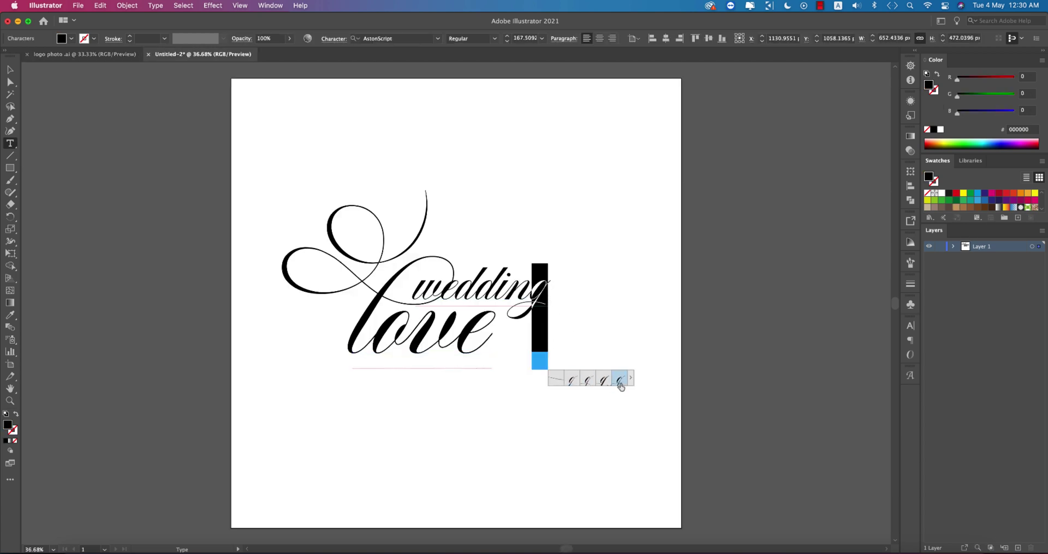
pyautogui.click(619, 380)
pyautogui.click(630, 381)
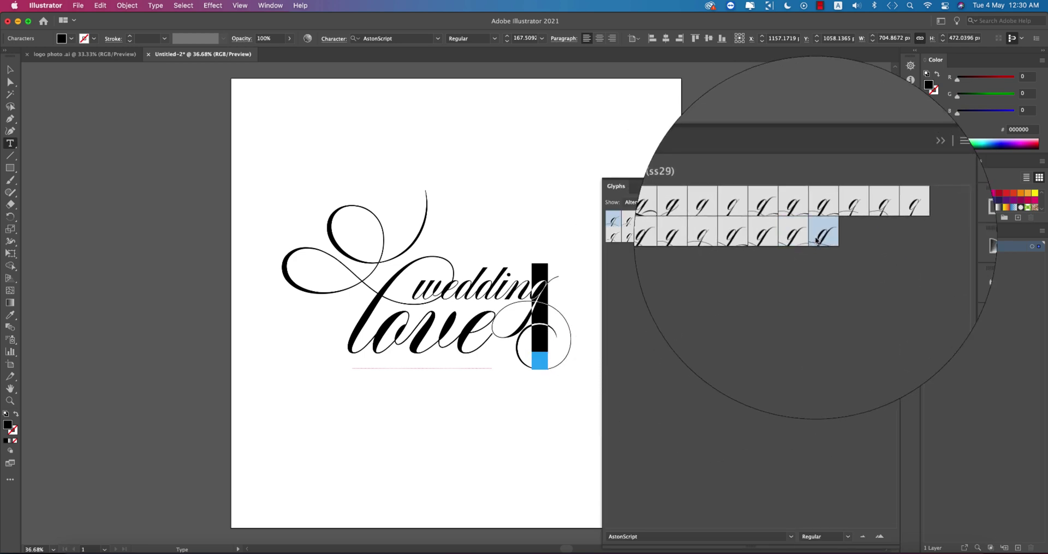
pyautogui.doubleClick(816, 235)
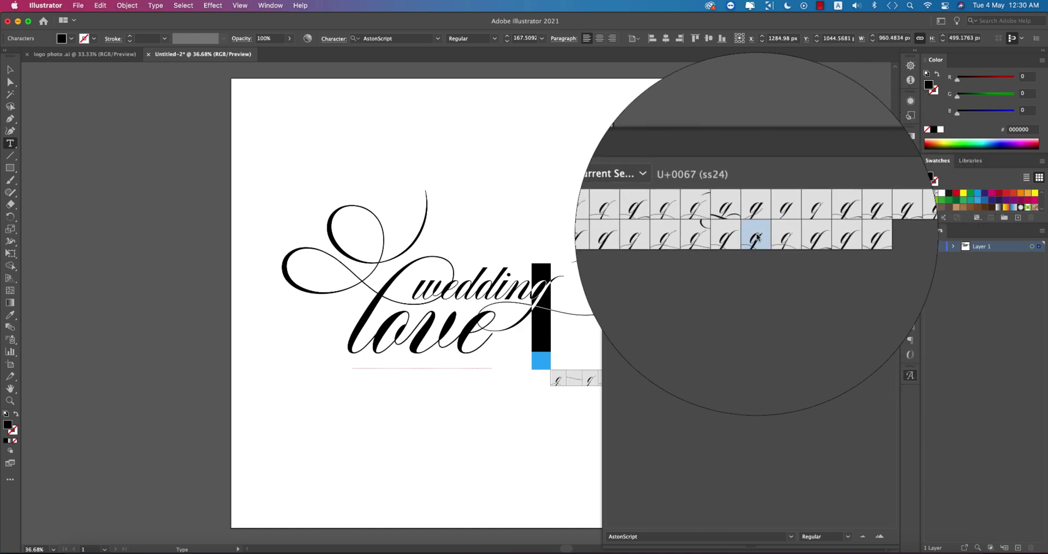
pyautogui.doubleClick(809, 241)
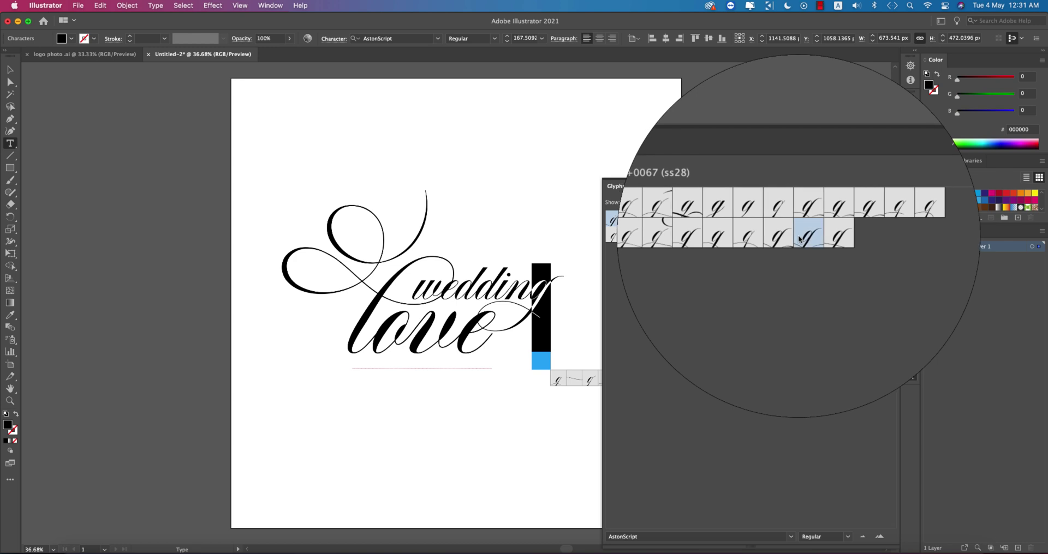
pyautogui.doubleClick(799, 239)
pyautogui.doubleClick(789, 238)
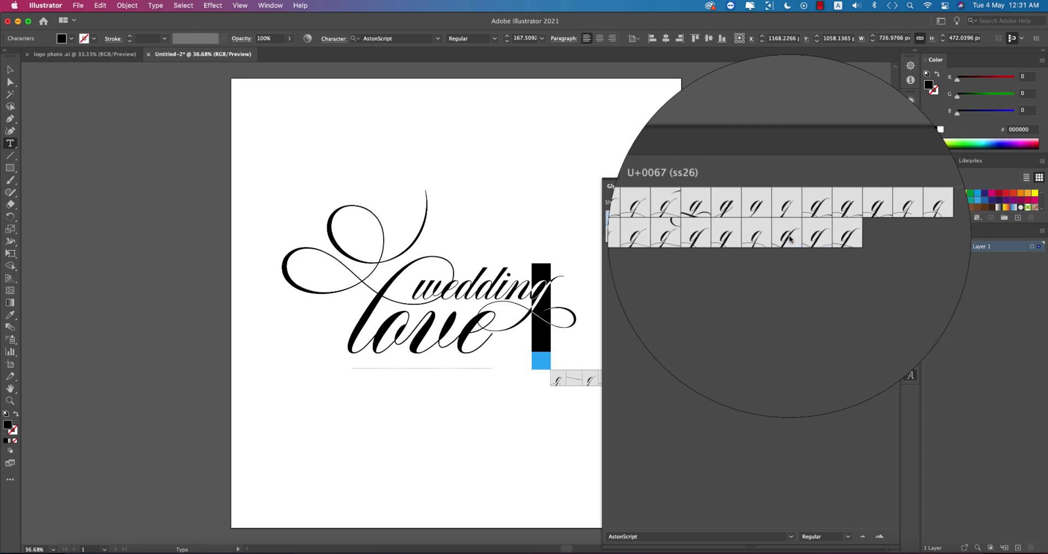
pyautogui.doubleClick(771, 239)
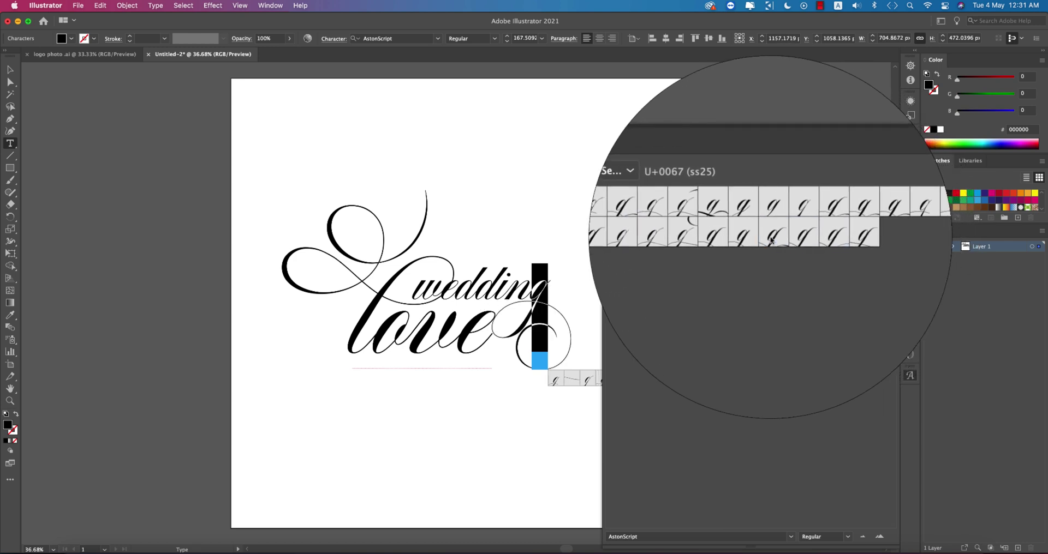
pyautogui.click(880, 187)
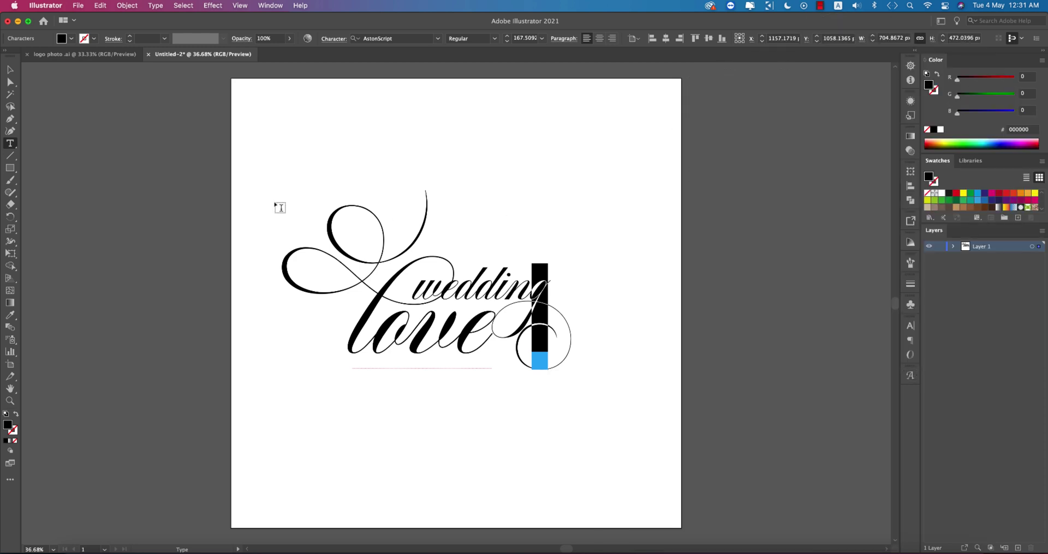
pyautogui.press('Escape')
# Step: Scale 'wedding' up to about 202 pt and move it up-left above 'love'
pyautogui.click(476, 392)
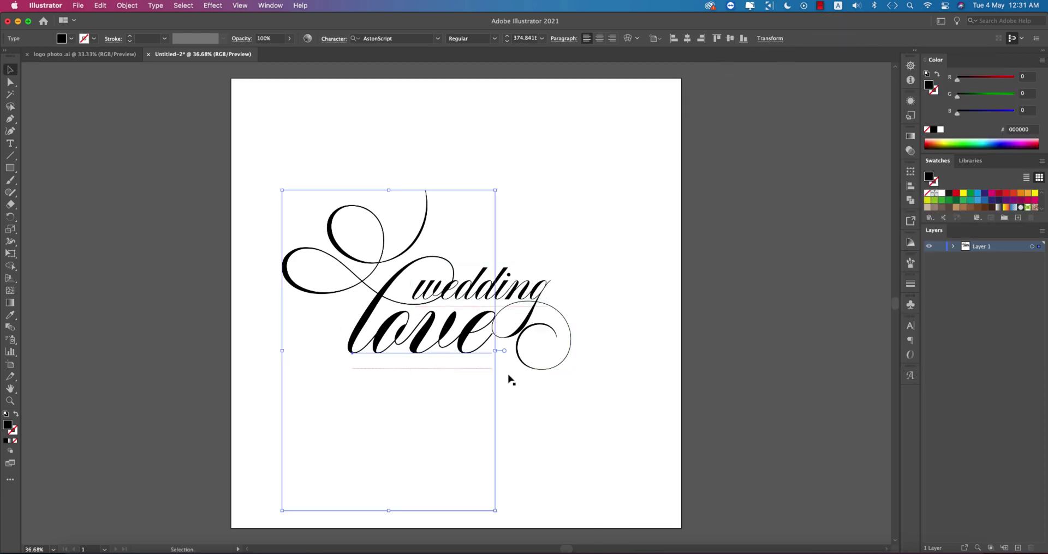
pyautogui.click(563, 363)
pyautogui.click(532, 297)
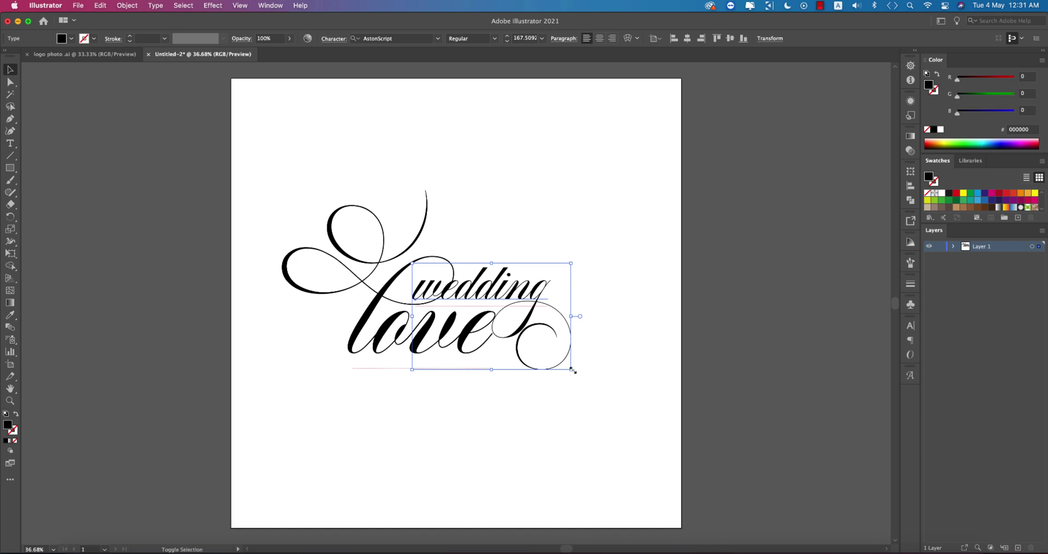
pyautogui.moveTo(572, 370); pyautogui.dragTo(604, 392)
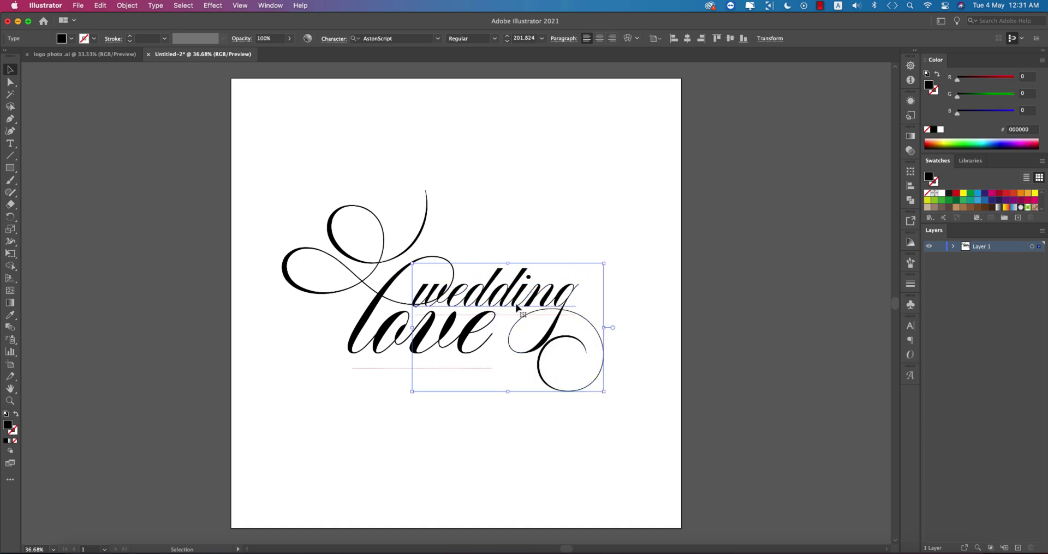
pyautogui.moveTo(516, 309); pyautogui.dragTo(504, 300)
pyautogui.click(547, 231)
pyautogui.scroll(6, 456, 267)
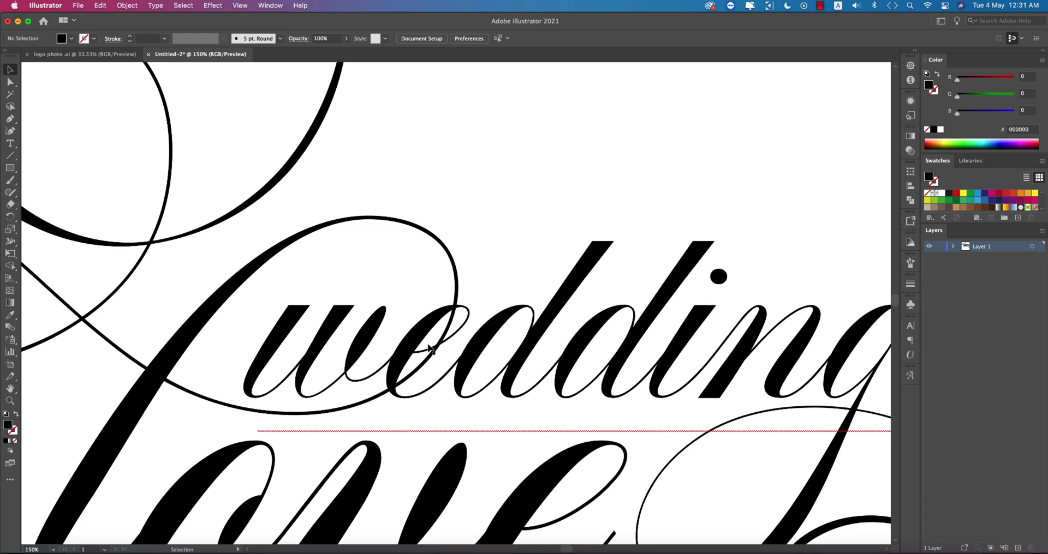
pyautogui.scroll(-2, 435, 264)
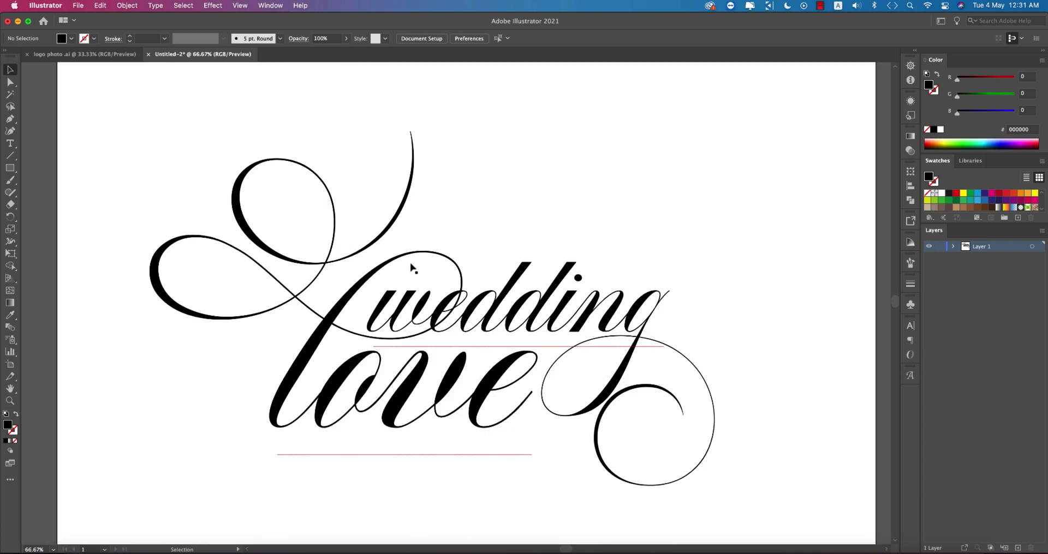
pyautogui.scroll(2, 464, 305)
pyautogui.scroll(-2, 464, 306)
# Step: Convert the 'wedding love' script lettering into outlined shapes
pyautogui.click(452, 426)
pyautogui.rightClick(540, 316)
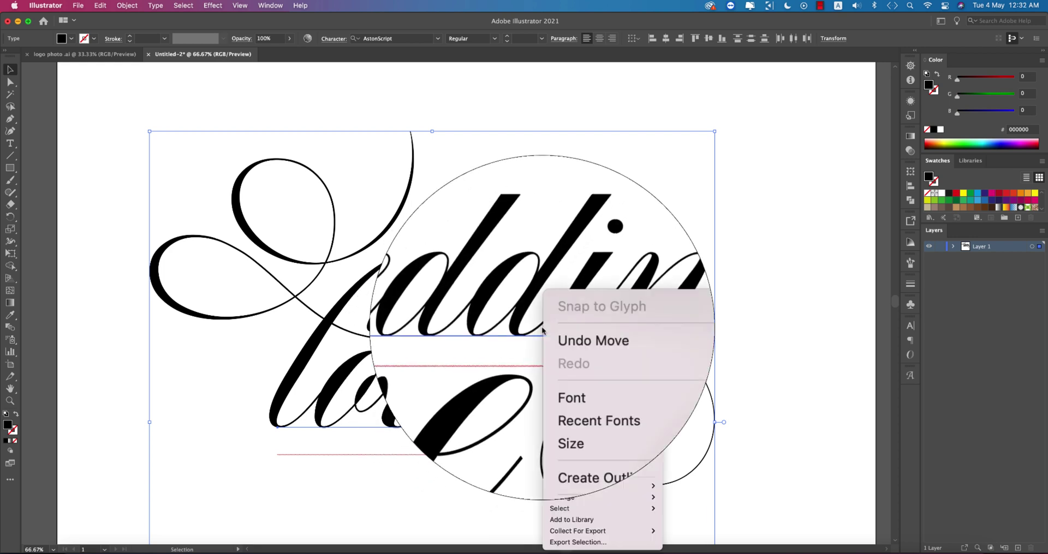
pyautogui.click(557, 403)
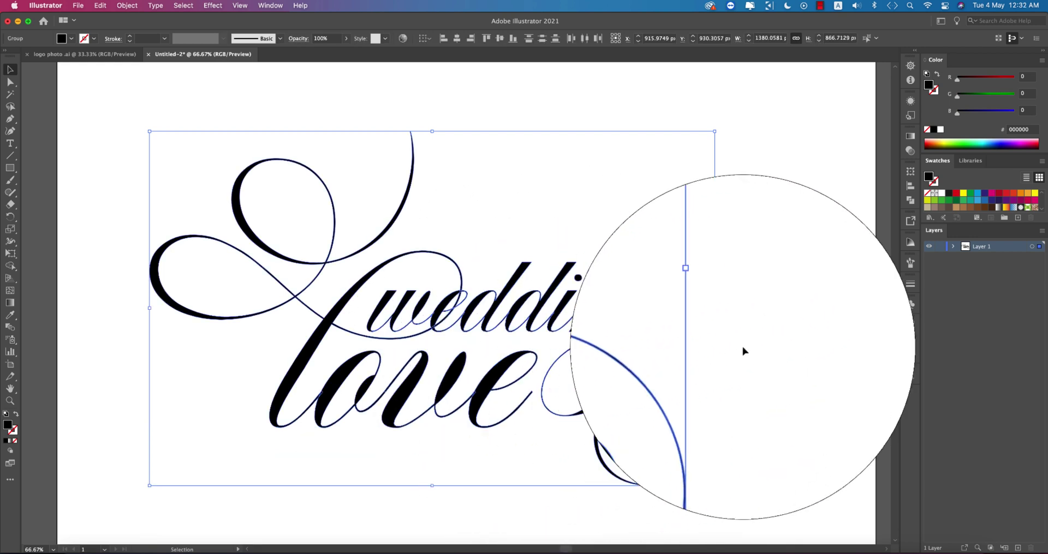
pyautogui.click(756, 349)
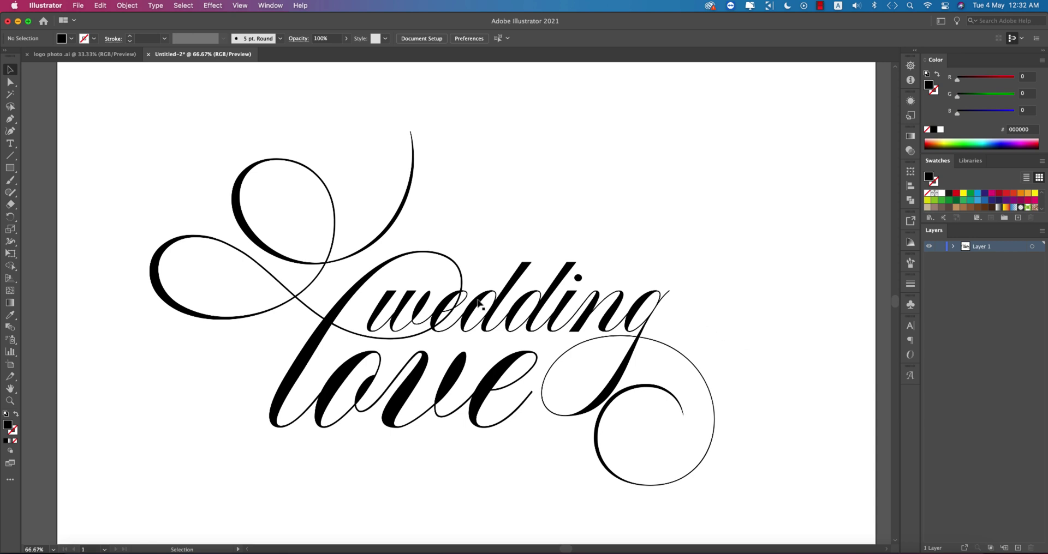
# Step: Use Shape Builder to remove the overlap fragments inside the e of 'wedding'
pyautogui.scroll(2, 460, 297)
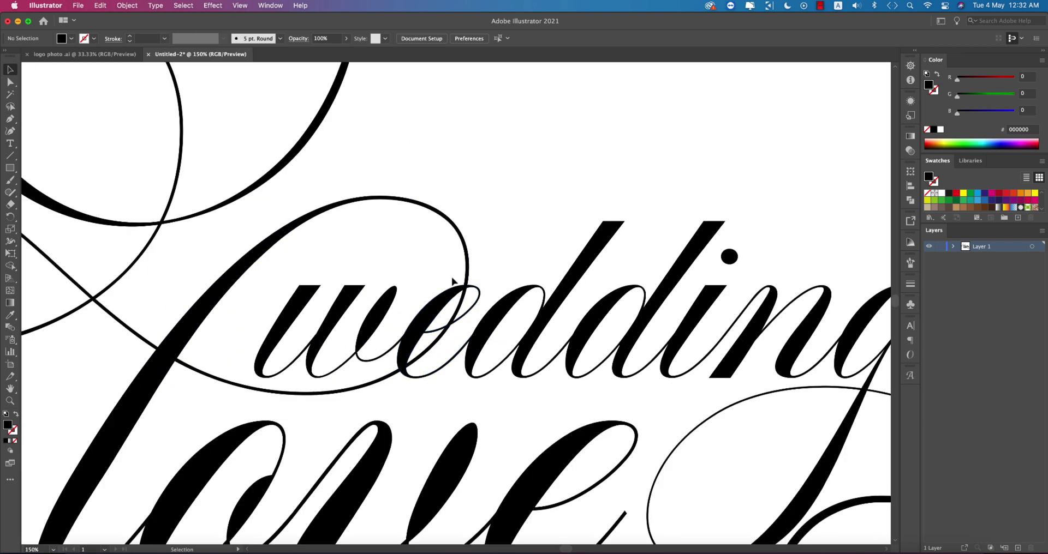
pyautogui.click(476, 347)
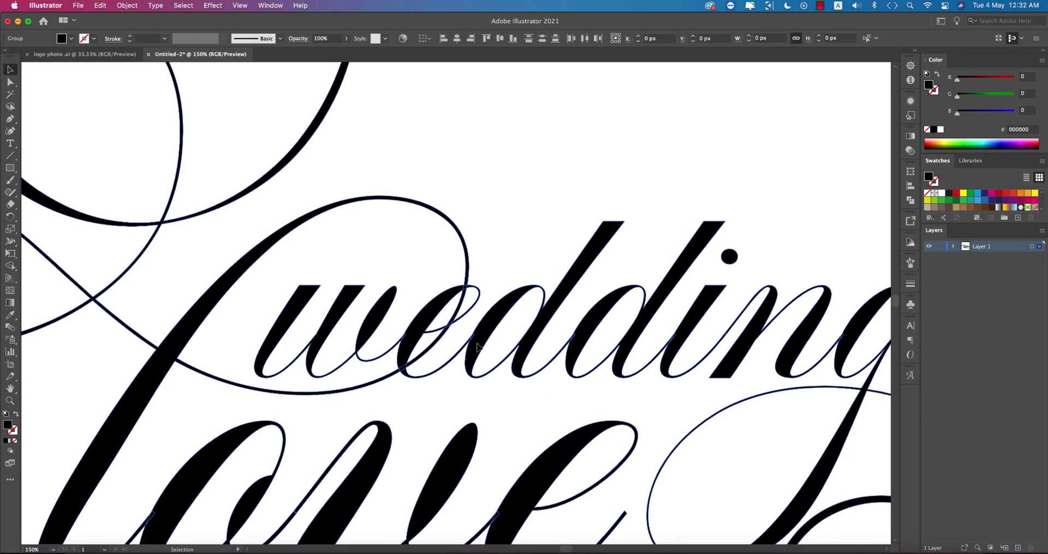
pyautogui.hotkey('shift', 'm')
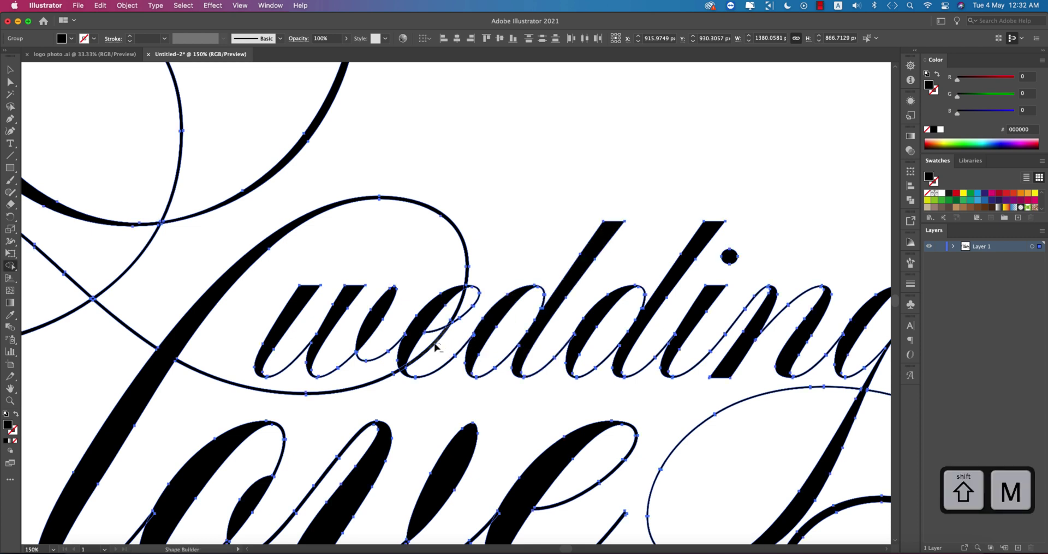
pyautogui.press('alt')
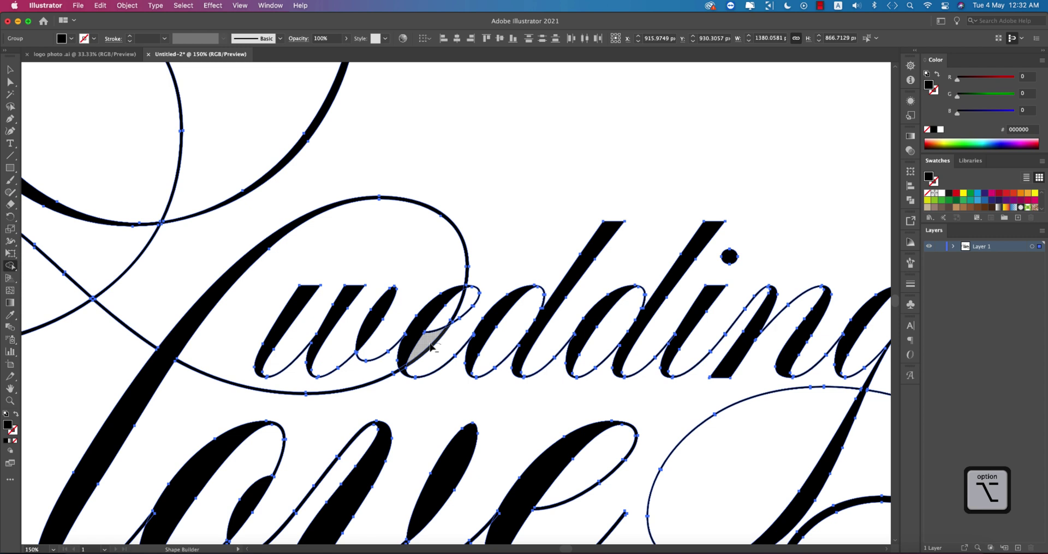
pyautogui.moveTo(430, 345); pyautogui.dragTo(484, 295)
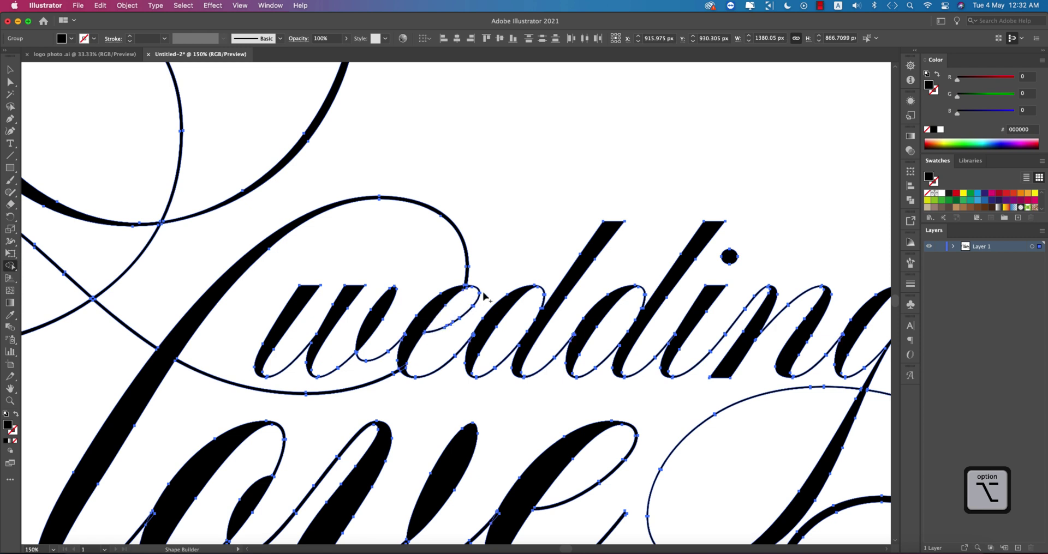
# Step: Deselect the lettering and zoom out to about 66.67% to see all of it
pyautogui.press('v')
pyautogui.press('super+shift+a')
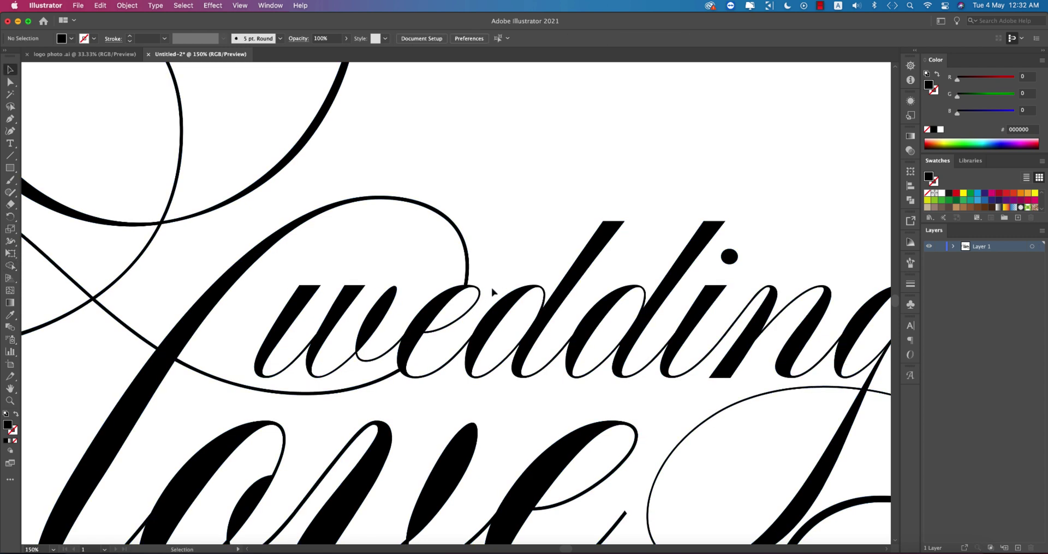
pyautogui.press('super+minus')
pyautogui.press('super+minus')
pyautogui.press('super+minus')
pyautogui.press('super+plus')
pyautogui.press('super+plus')
pyautogui.press('super+minus')
pyautogui.press('super+minus')
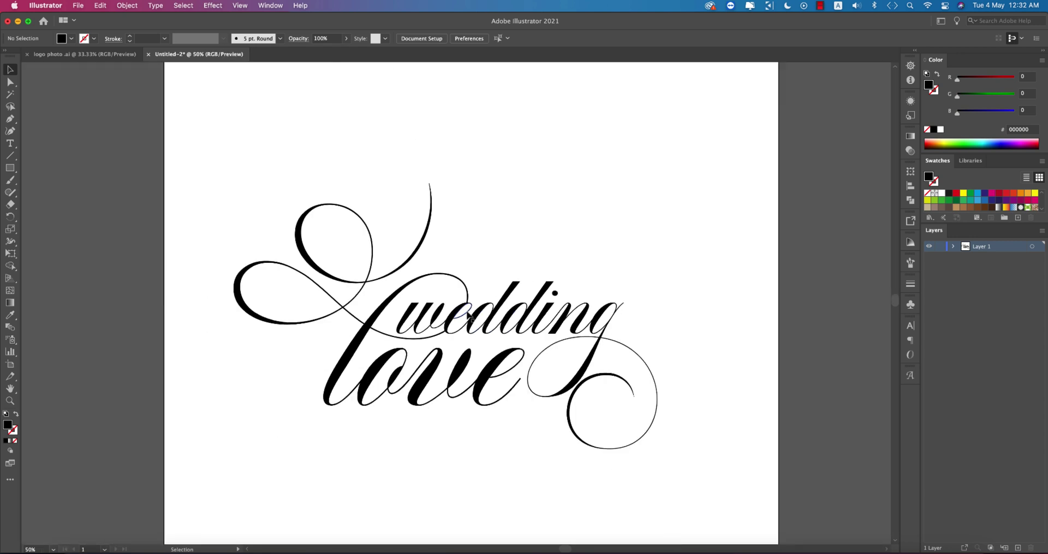
pyautogui.press('super+plus')
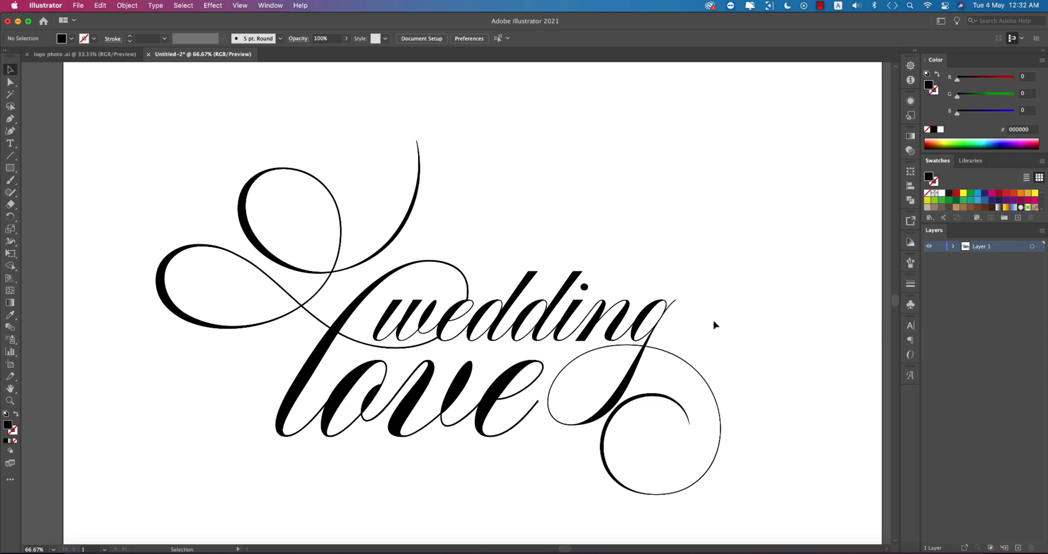
pyautogui.scroll(-3, 457, 384)
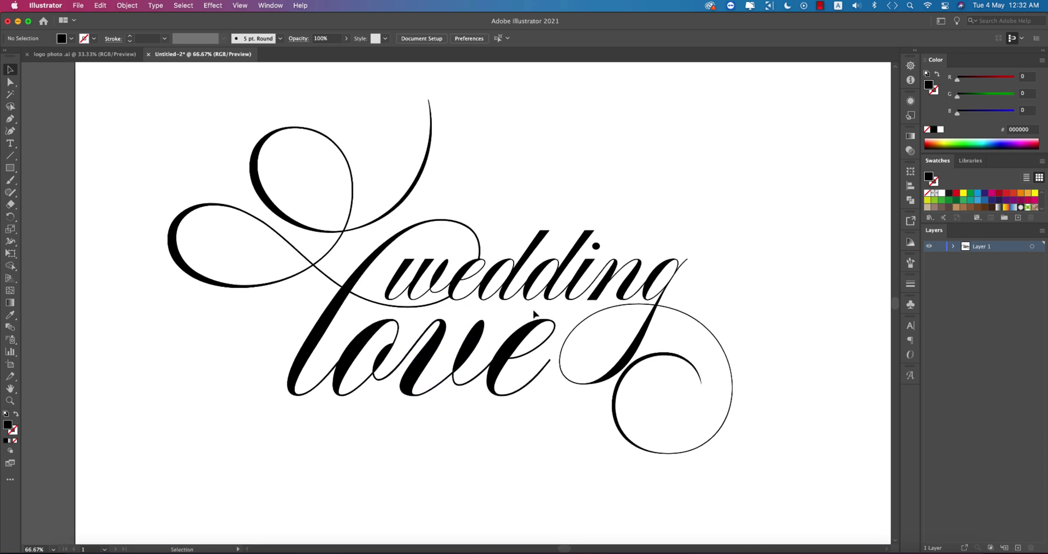
# Step: Add a text line reading 'PHOTOGRAPHY' in Nexa Bold on the artboard
pyautogui.click(10, 144)
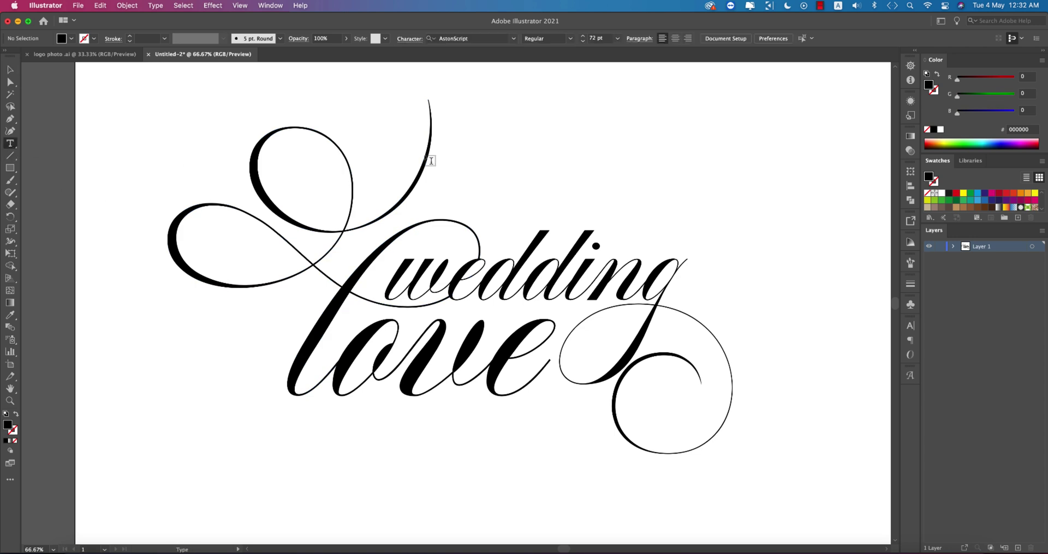
pyautogui.click(541, 147)
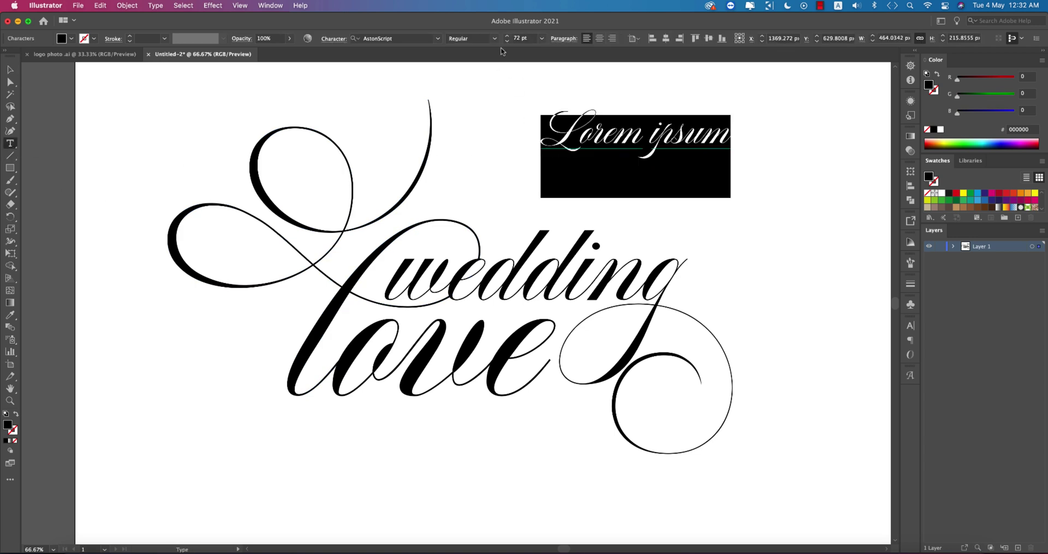
pyautogui.click(437, 38)
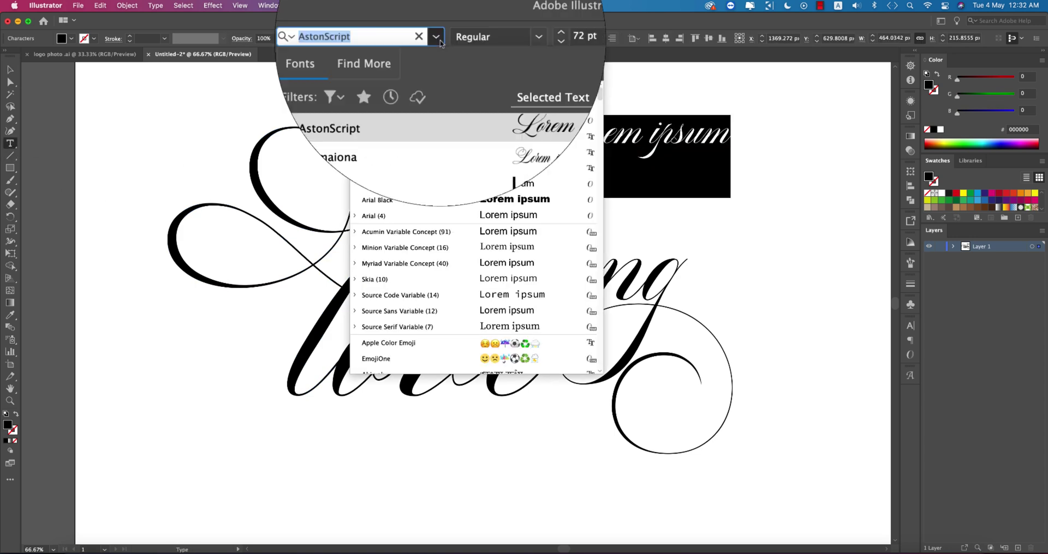
pyautogui.click(437, 126)
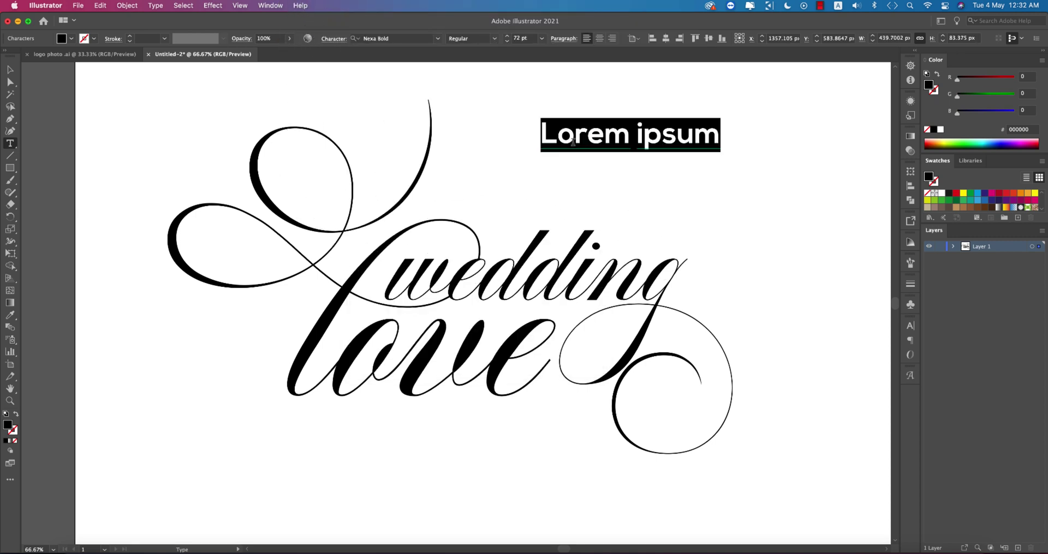
pyautogui.write('P')
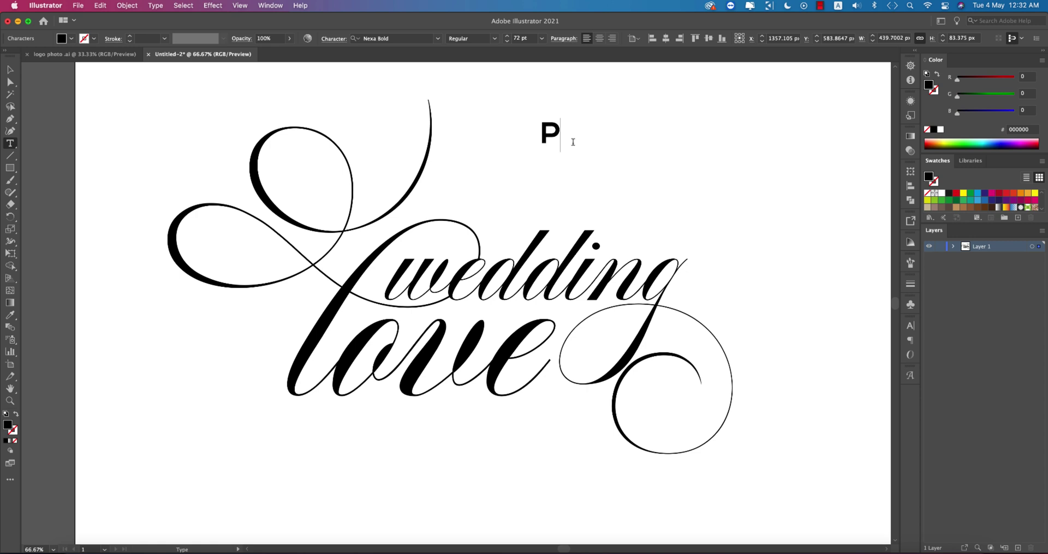
pyautogui.write('HOTOGRAPHy')
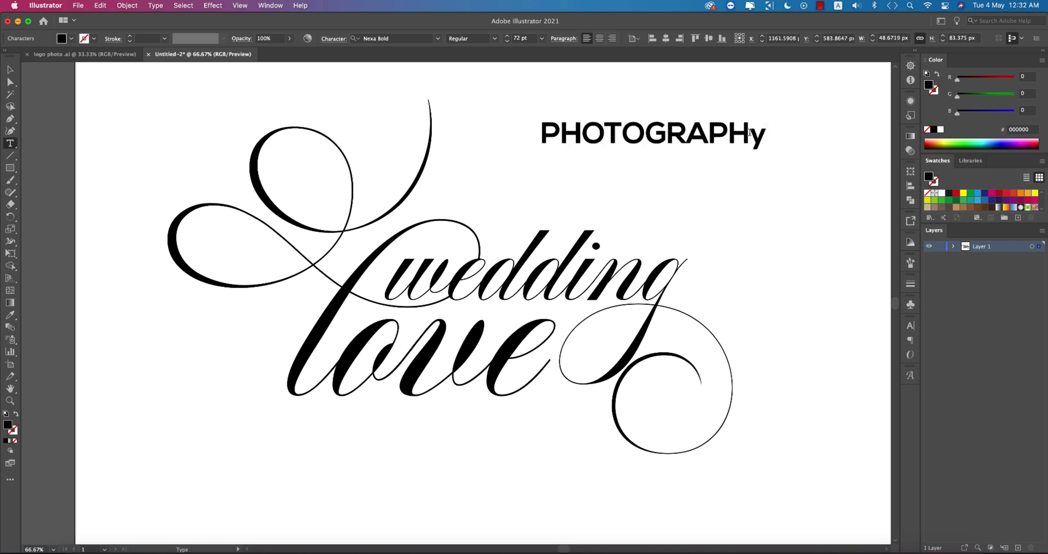
pyautogui.moveTo(750, 133); pyautogui.dragTo(763, 133)
pyautogui.write('Y')
pyautogui.click(10, 69)
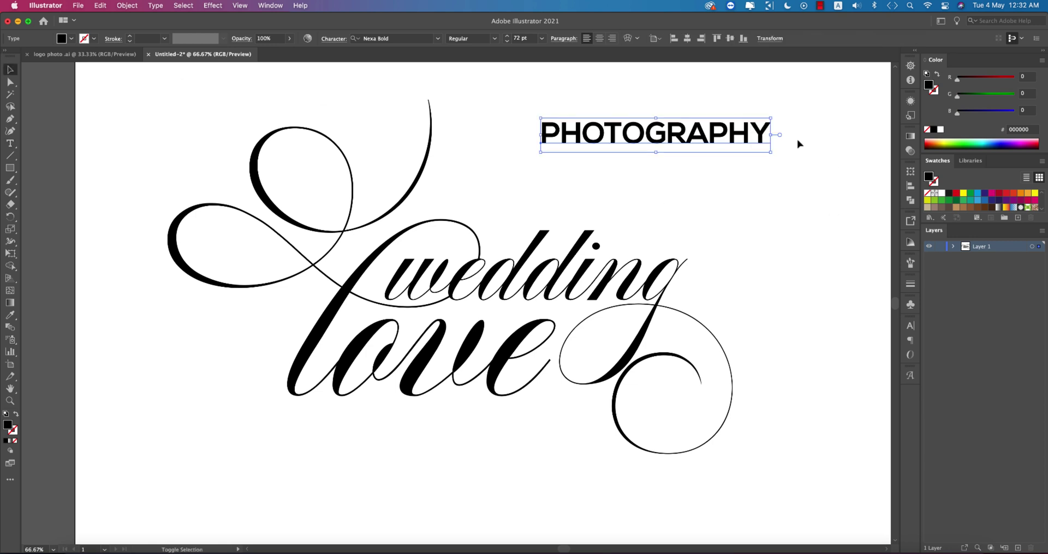
# Step: Shrink PHOTOGRAPHY between 'wedding' and 'love' and raise its tracking to about 400
pyautogui.moveTo(767, 138); pyautogui.dragTo(518, 331)
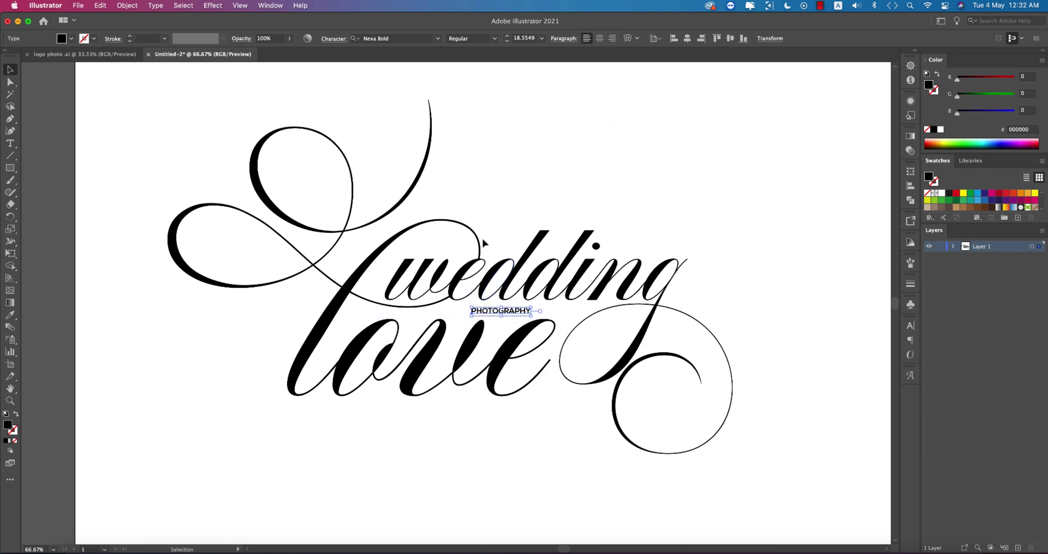
pyautogui.click(333, 39)
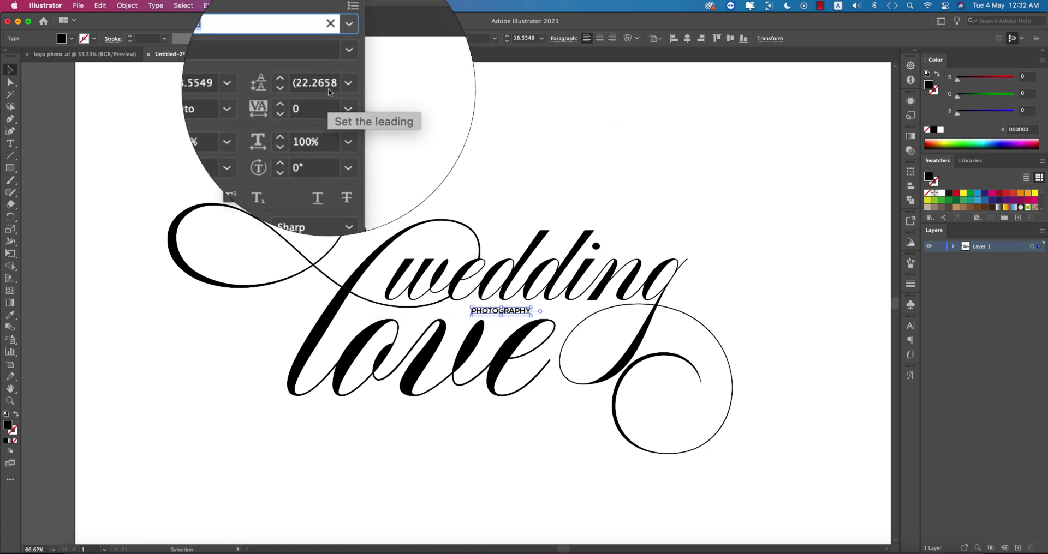
pyautogui.click(339, 87)
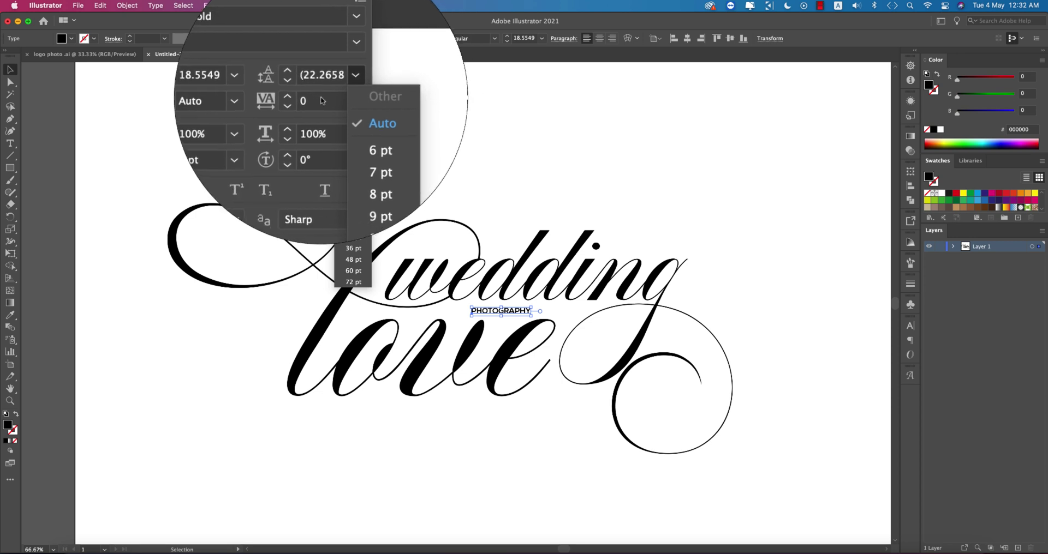
pyautogui.click(338, 99)
pyautogui.click(339, 99)
pyautogui.click(347, 262)
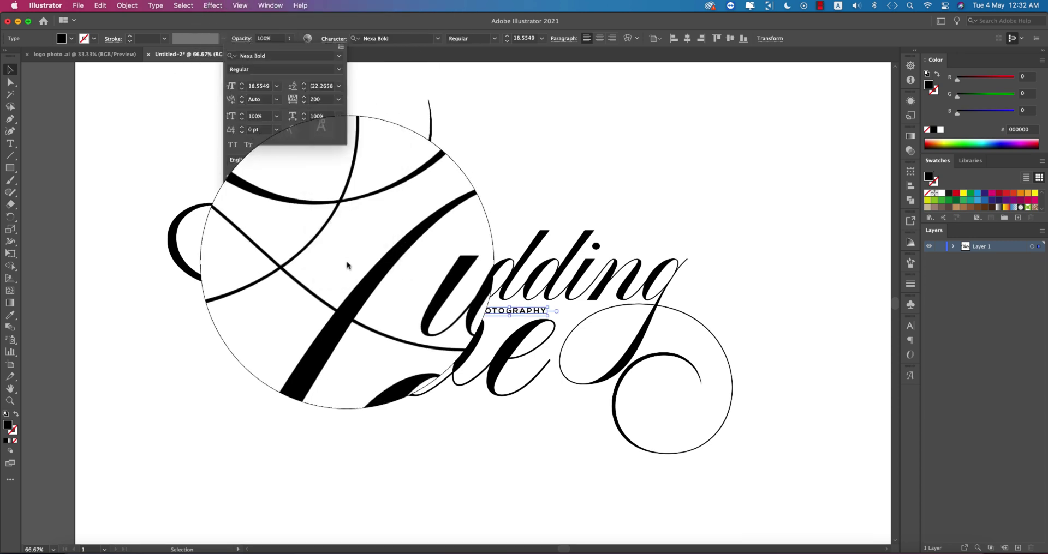
pyautogui.click(311, 96)
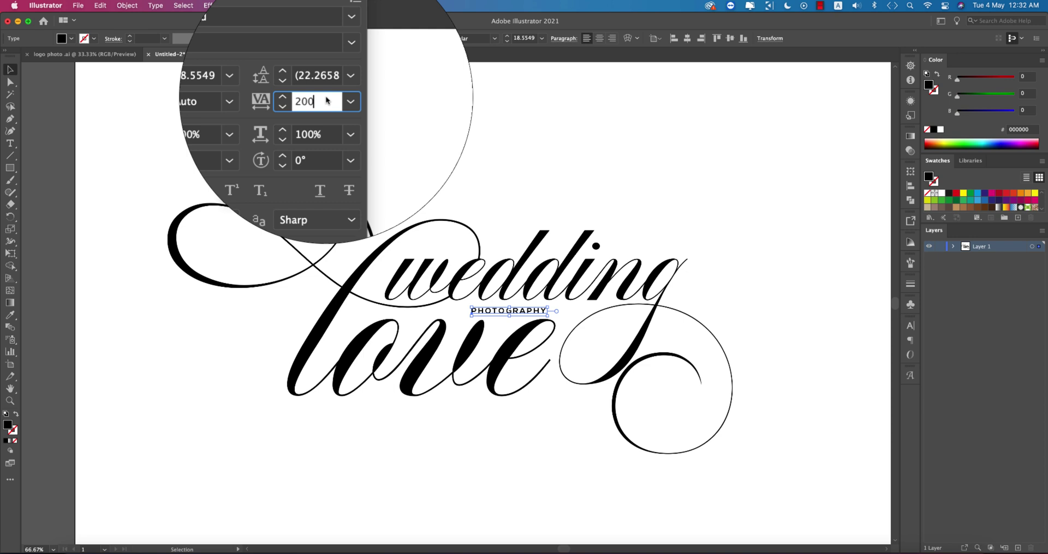
pyautogui.write('250')
pyautogui.press('Up')
pyautogui.press('Up')
pyautogui.press('Up')
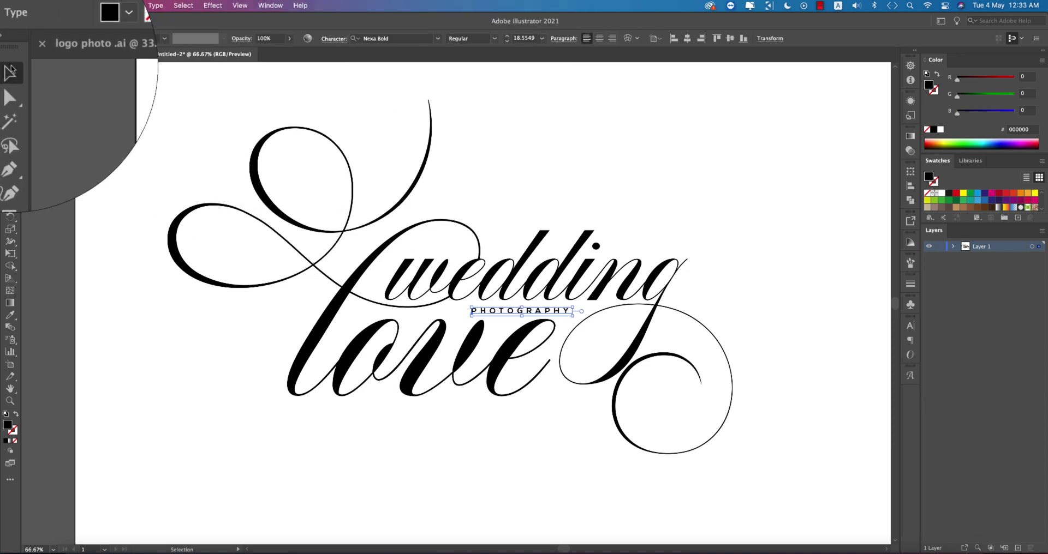
# Step: Nudge PHOTOGRAPHY slightly left beneath 'wedding' and deselect it
pyautogui.moveTo(540, 311); pyautogui.dragTo(525, 311)
pyautogui.click(727, 386)
pyautogui.scroll(-1, 554, 327)
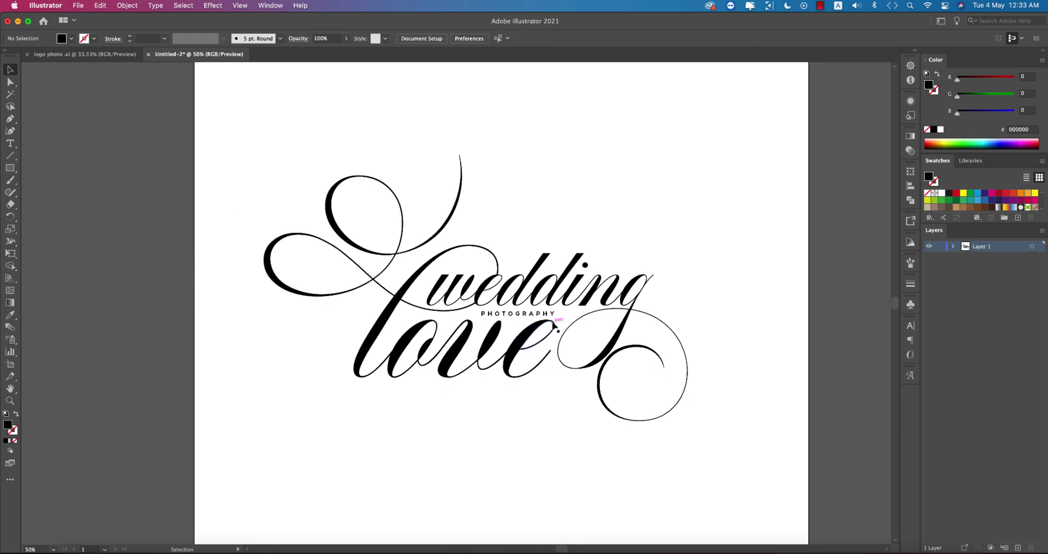
# Step: Marquee-select all the logo's paths and copy the complete logo
pyautogui.moveTo(715, 463); pyautogui.dragTo(351, 169)
pyautogui.press('a')
pyautogui.press('super+c')
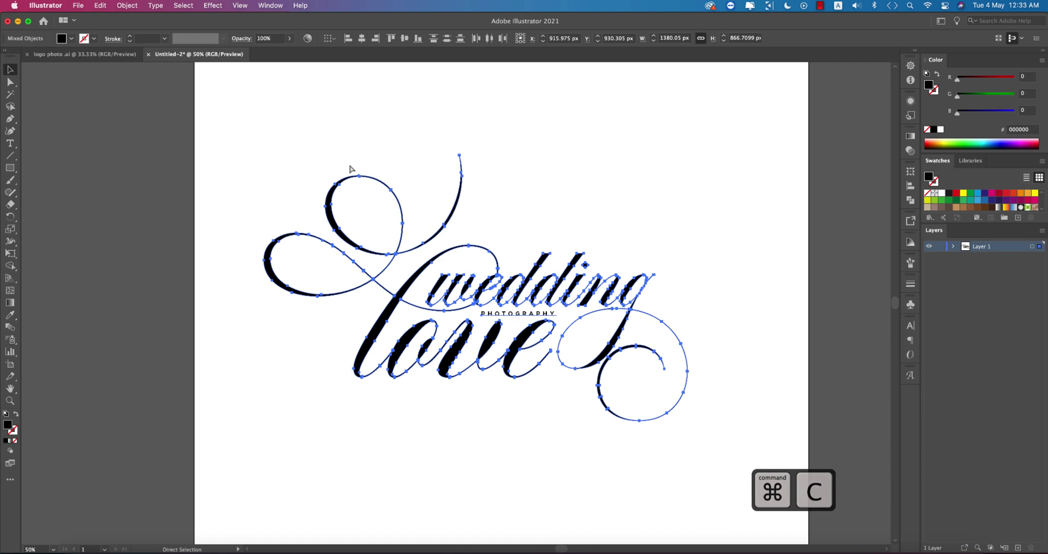
pyautogui.press('super+c')
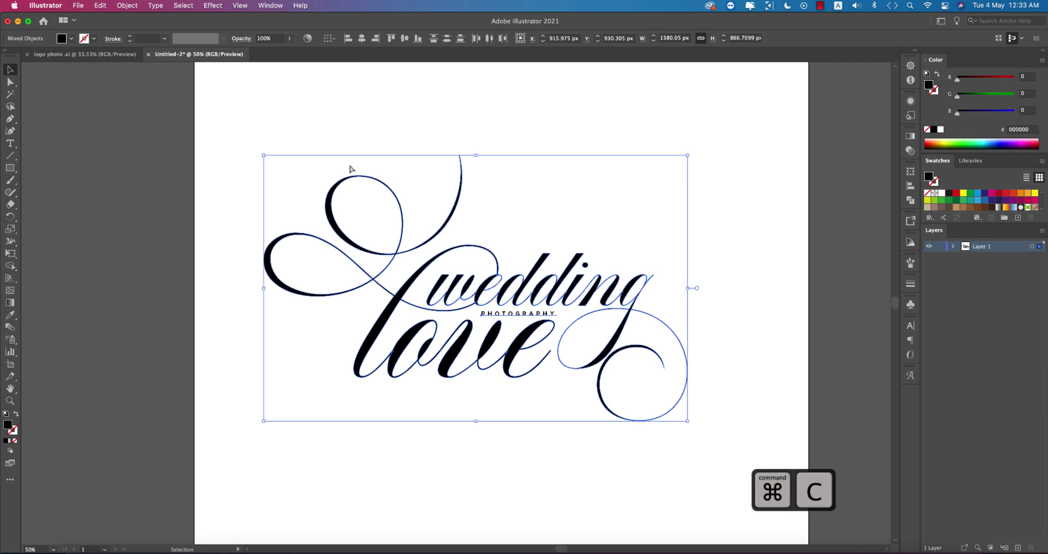
# Step: Switch to Photoshop and close the gold paper mockup document
pyautogui.click(206, 549)
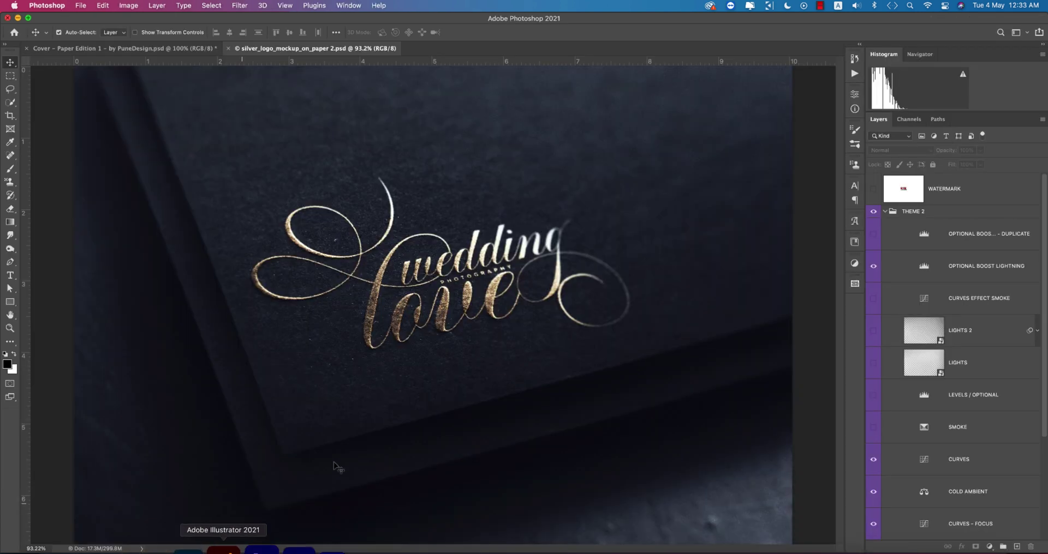
pyautogui.scroll(-3, 433, 269)
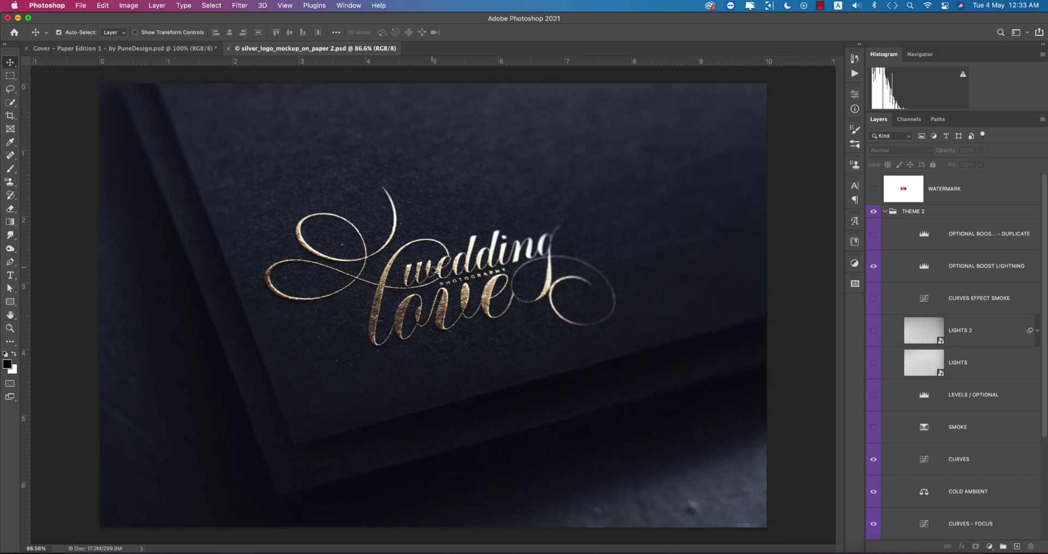
pyautogui.click(230, 49)
# Step: In the paper 3 mockup, hide WATERMARK and toggle THEME 1, THEME 2 and REPLACE THIS SCREEN
pyautogui.click(873, 189)
pyautogui.click(873, 211)
pyautogui.click(873, 224)
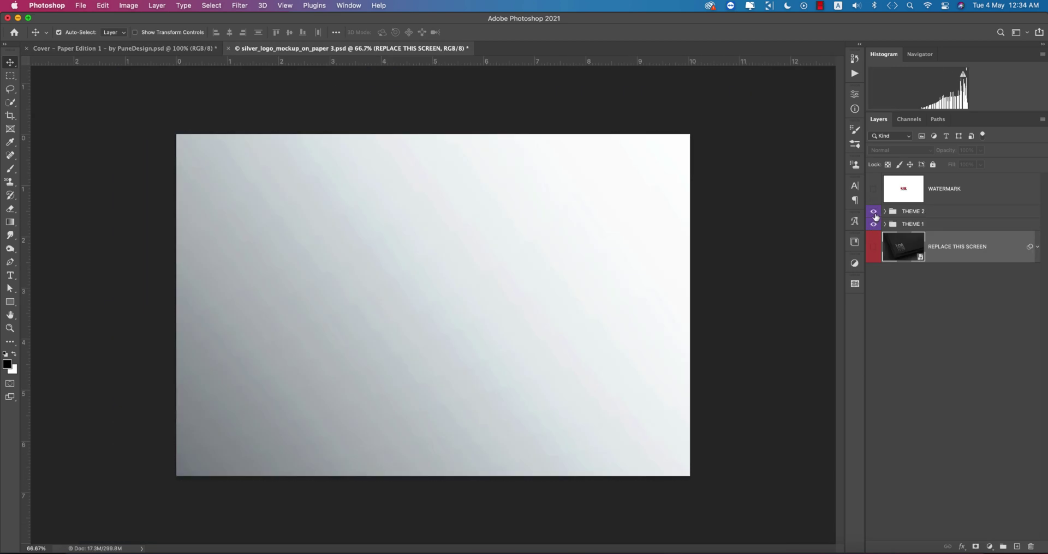
pyautogui.click(872, 249)
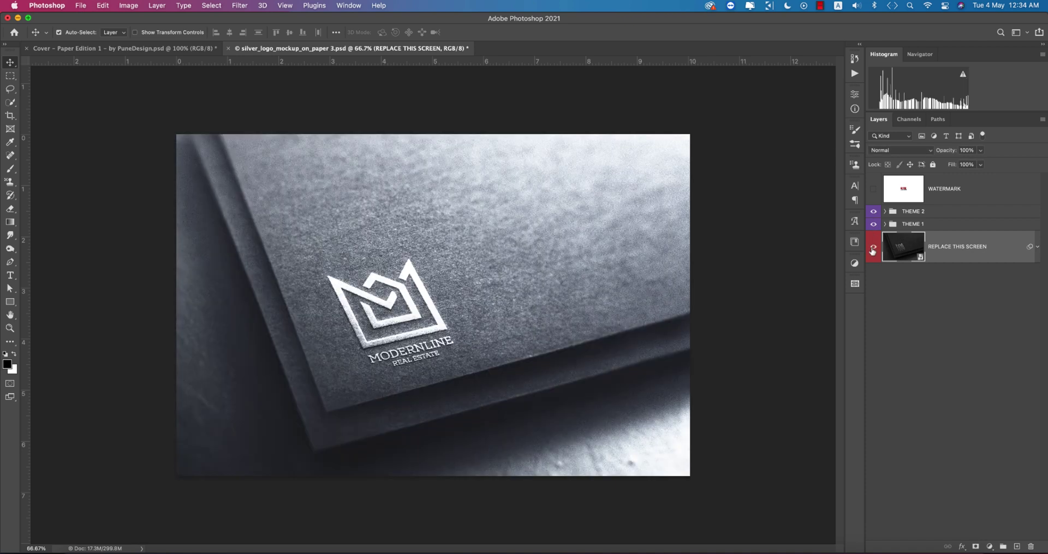
pyautogui.click(873, 212)
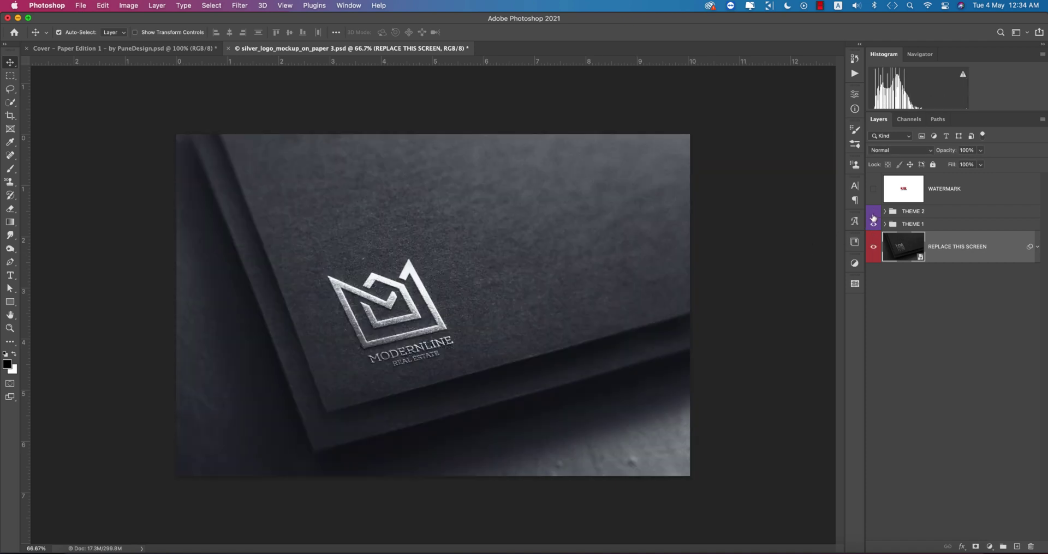
# Step: Open the REPLACE THIS SCREEN smart object and its inner logo, hiding the MODERNLINE placeholder
pyautogui.doubleClick(921, 260)
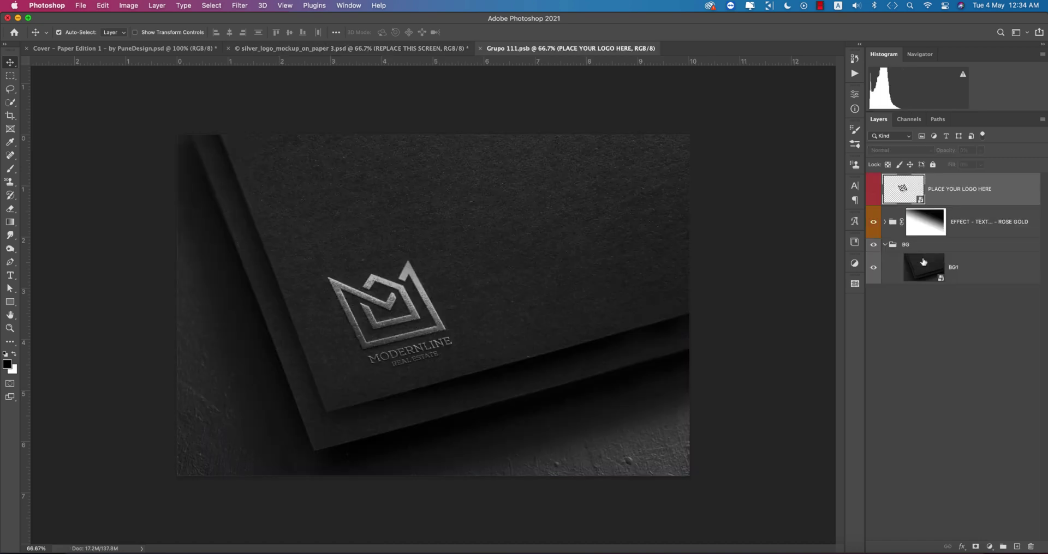
pyautogui.doubleClick(921, 202)
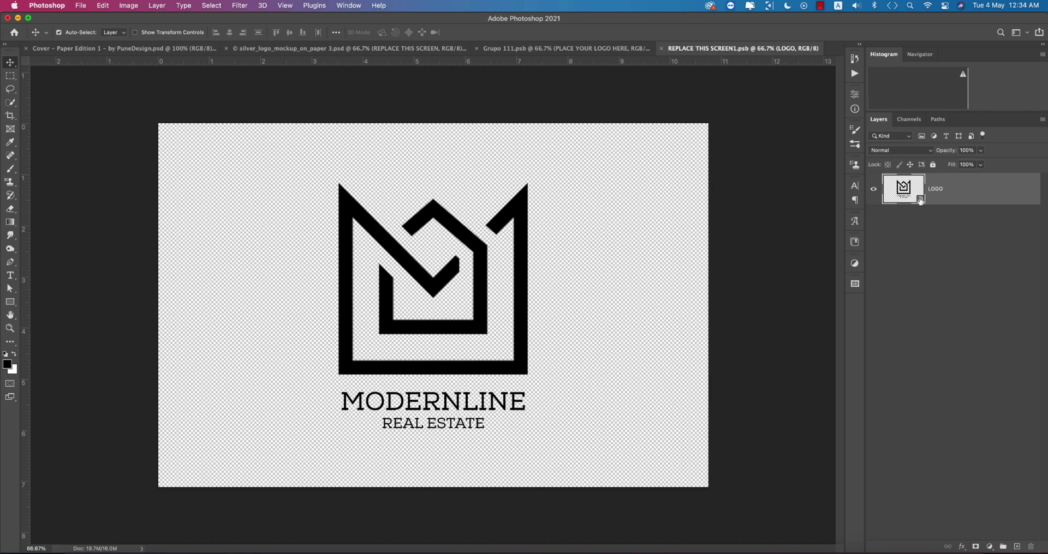
pyautogui.click(872, 190)
# Step: Paste the 'wedding love' logo as a smart object, scale it to about 39%, and save
pyautogui.press('super+v')
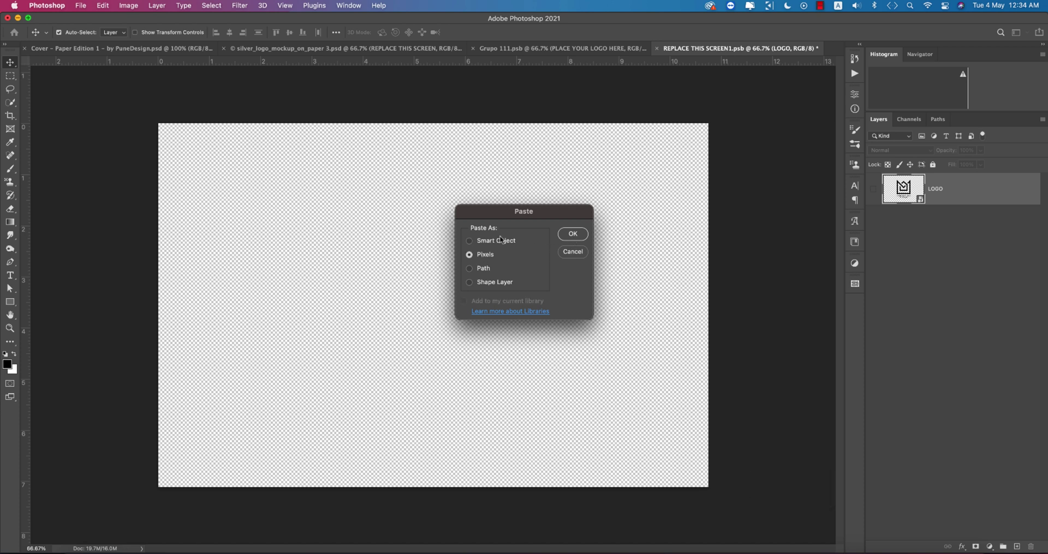
pyautogui.click(500, 240)
pyautogui.click(570, 235)
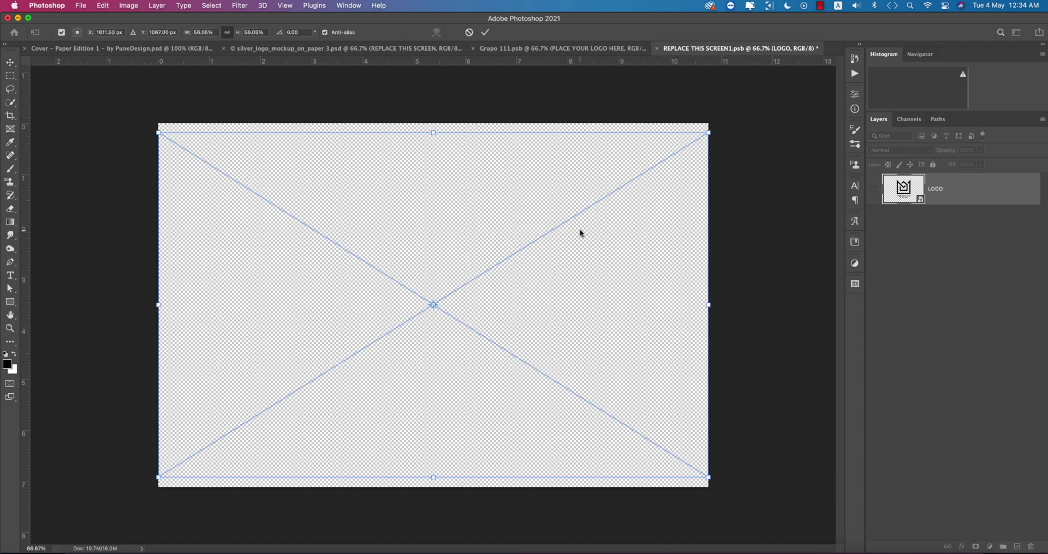
pyautogui.press('super+t')
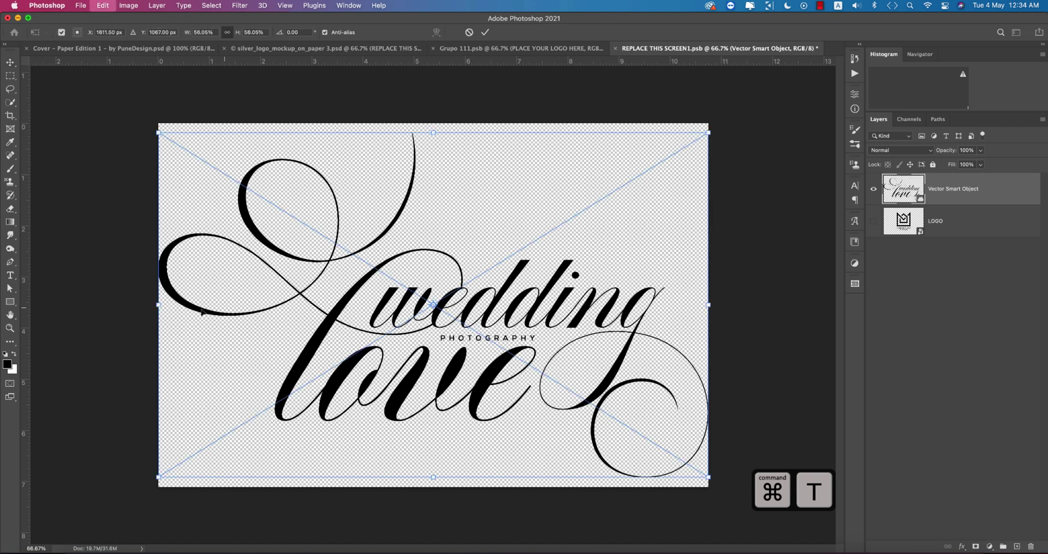
pyautogui.moveTo(158, 305); pyautogui.dragTo(327, 305)
pyautogui.moveTo(524, 328); pyautogui.dragTo(482, 329)
pyautogui.press('super+s')
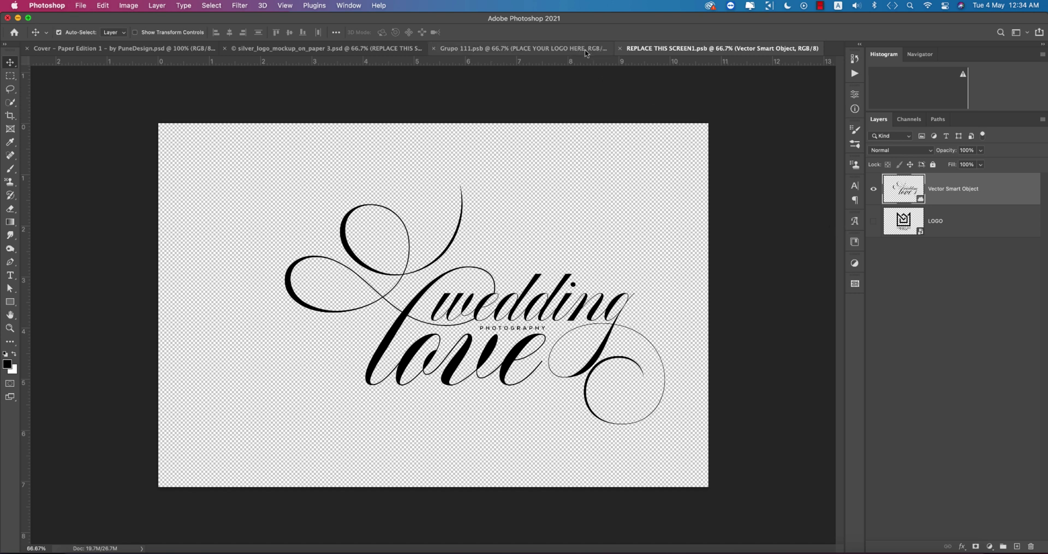
# Step: In Grupo 111.psb, swap the logo's ROSE GOLD finish for GOLD and save
pyautogui.click(524, 48)
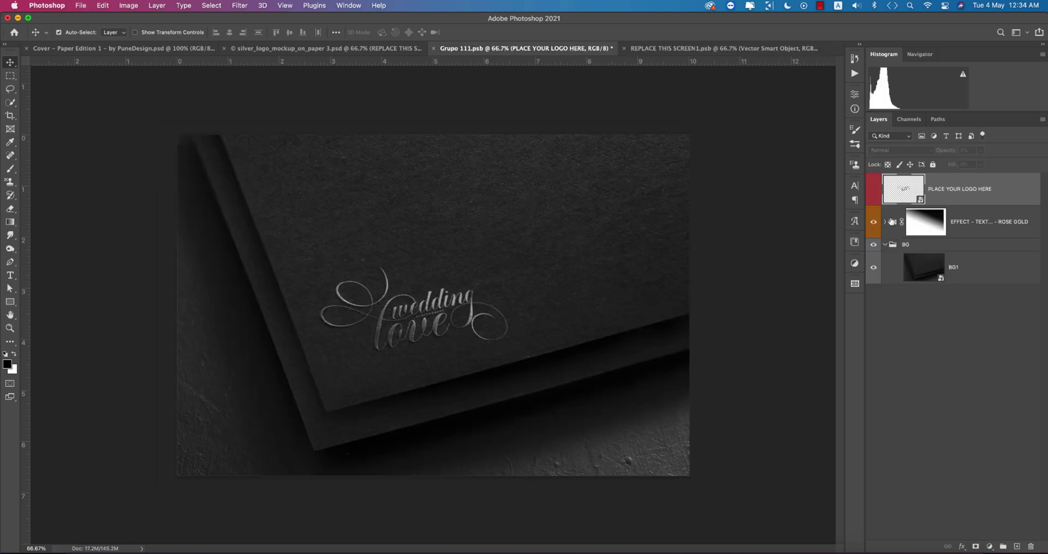
pyautogui.click(884, 222)
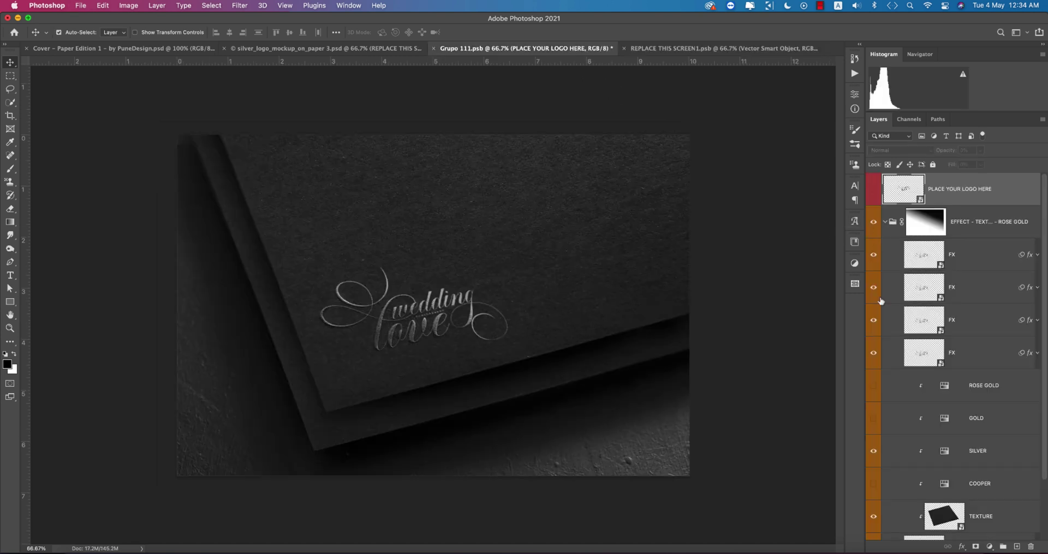
pyautogui.scroll(-1, 879, 415)
pyautogui.click(874, 420)
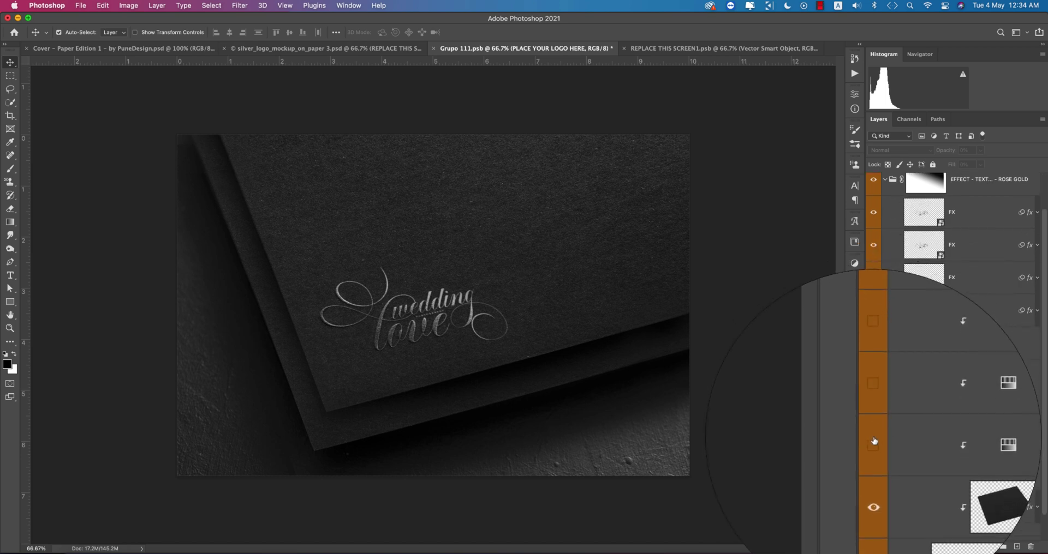
pyautogui.click(873, 442)
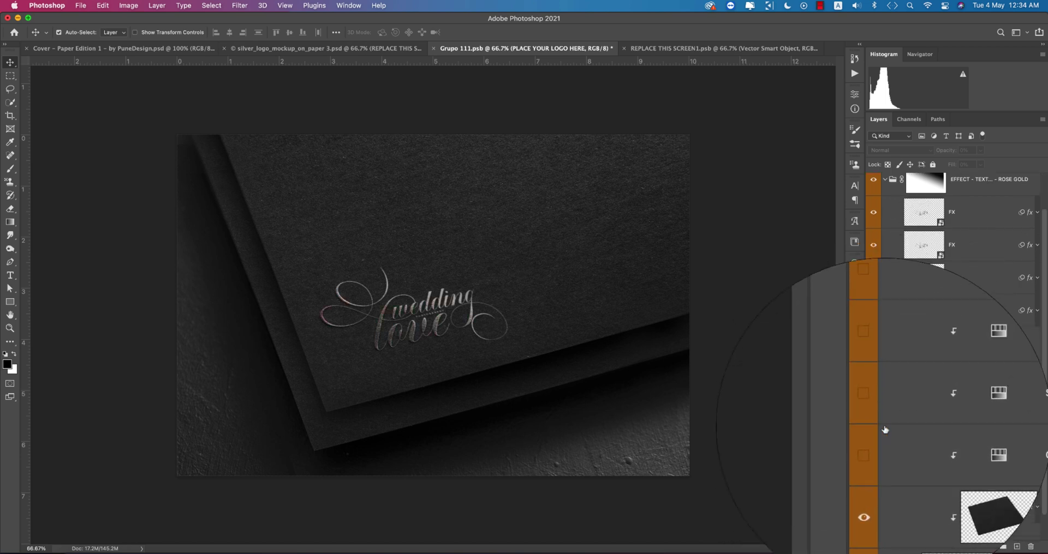
pyautogui.click(873, 376)
pyautogui.press('super+s')
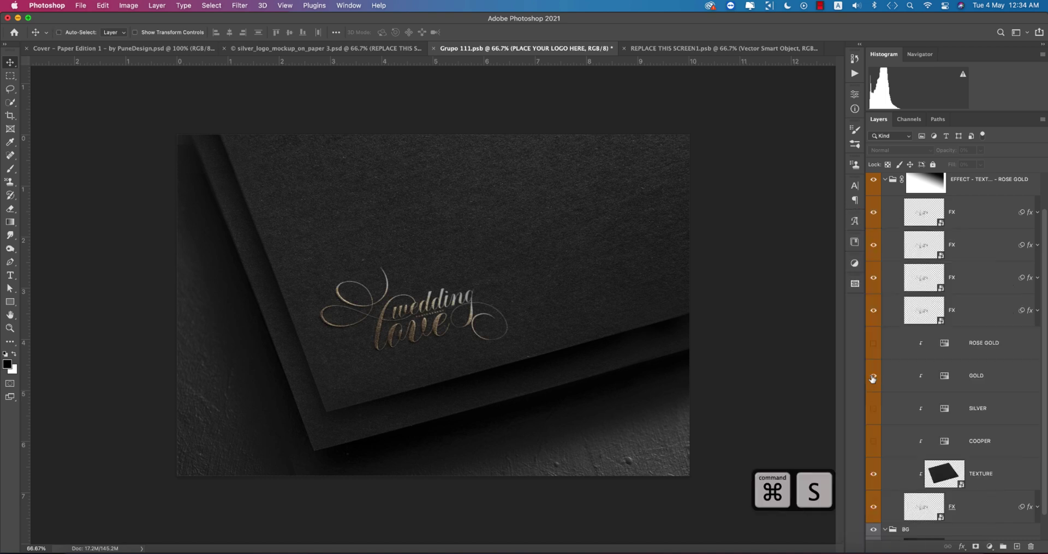
pyautogui.click(370, 49)
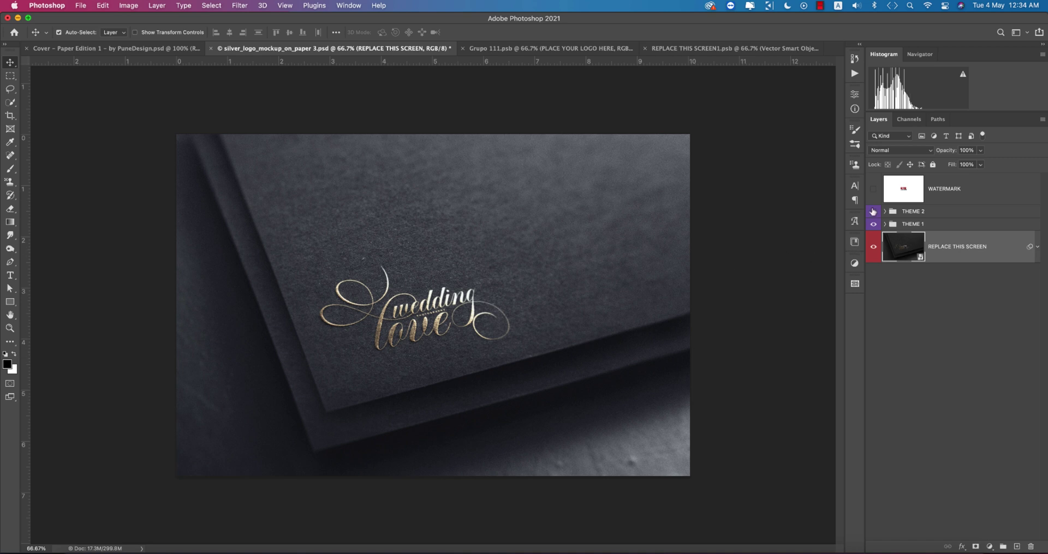
# Step: Inside THEME 1, hide CURVES EFFECT SMOKE, LEVELS / OPTIONAL and SMOKE, then save the mockup
pyautogui.click(885, 225)
pyautogui.click(874, 311)
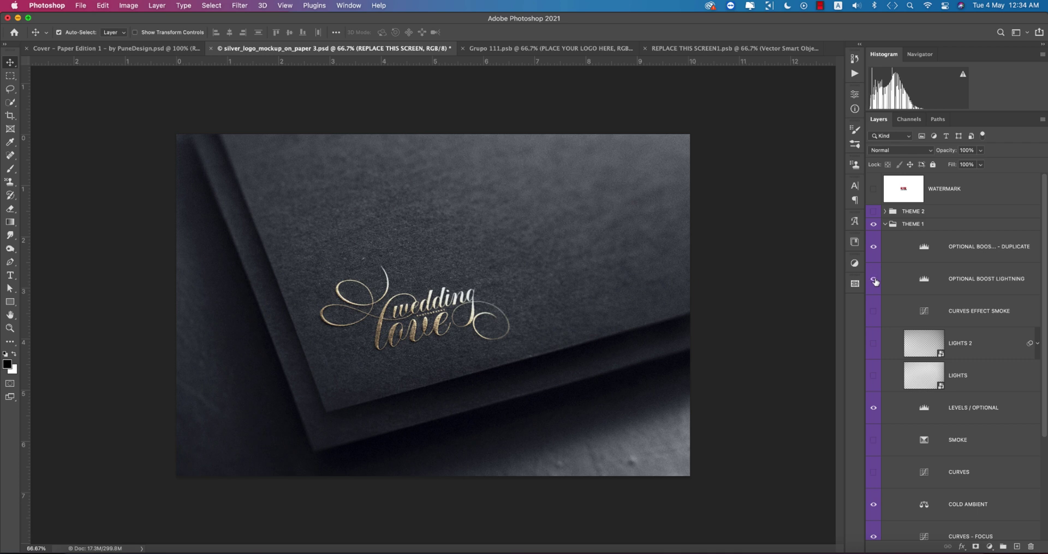
pyautogui.click(873, 408)
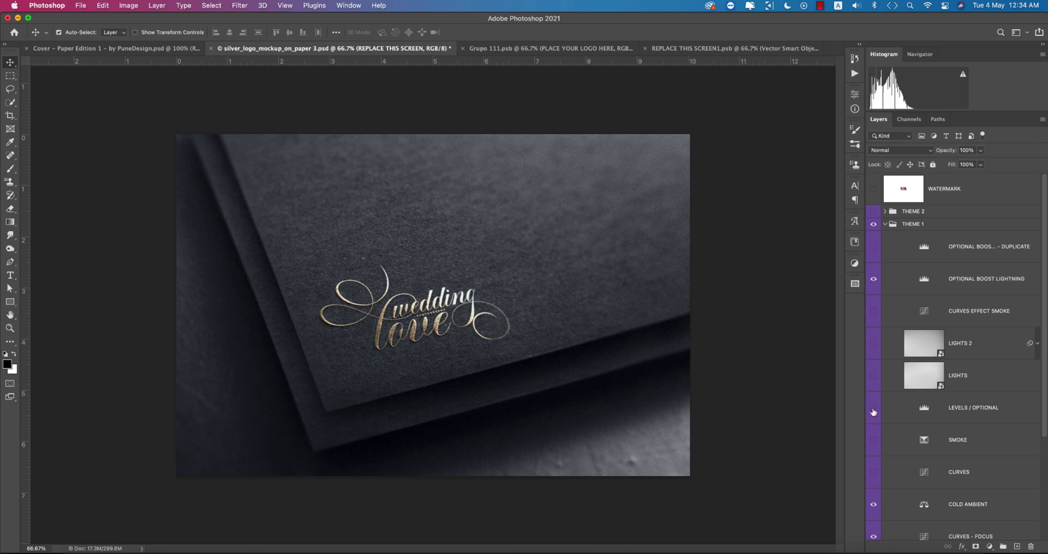
pyautogui.click(874, 441)
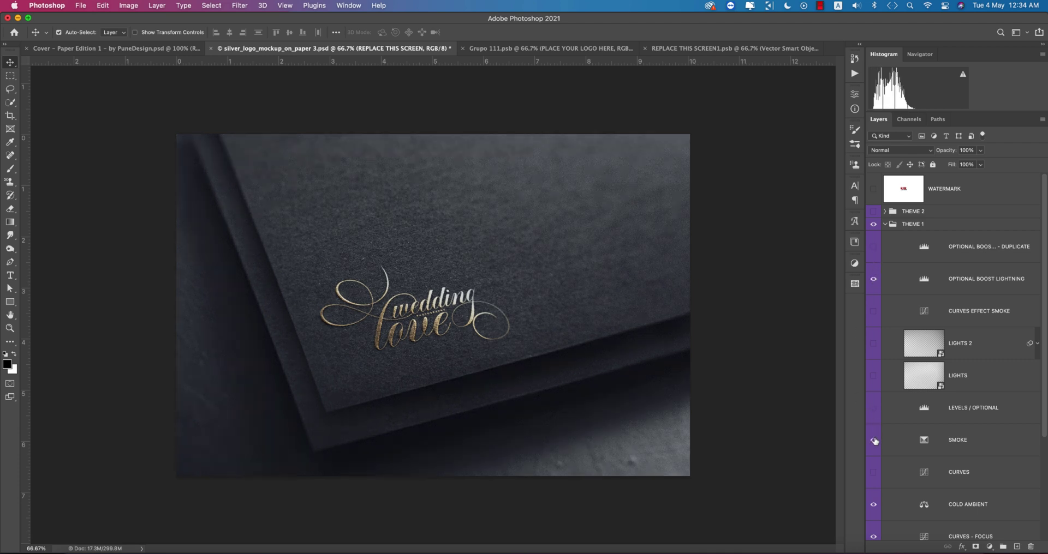
pyautogui.click(874, 440)
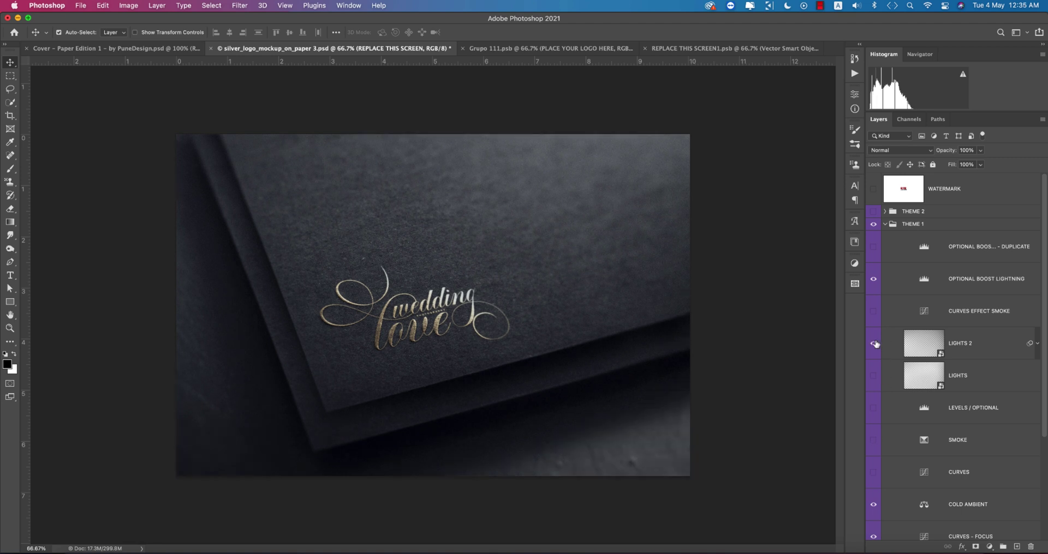
pyautogui.scroll(-3, 903, 449)
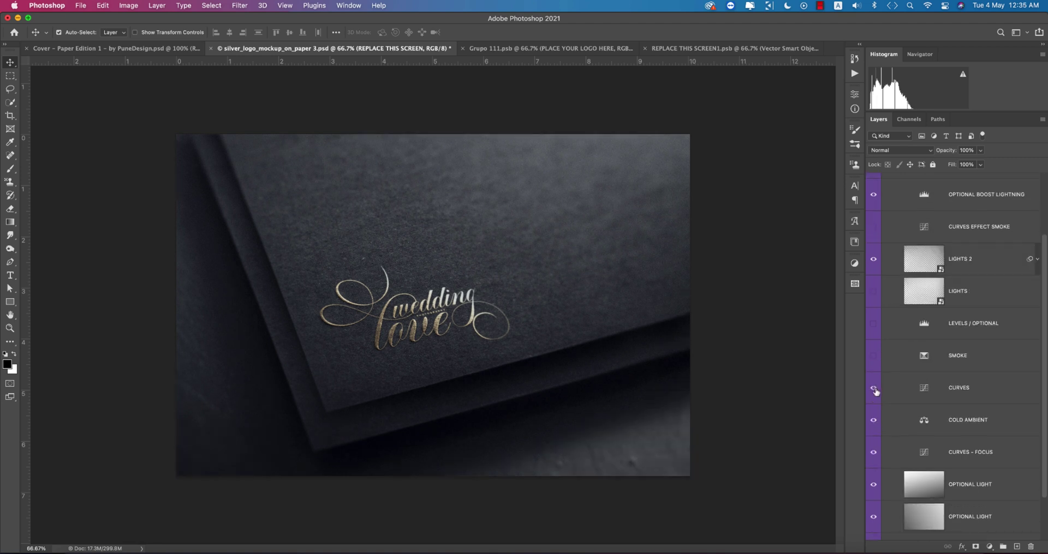
pyautogui.press('super+s')
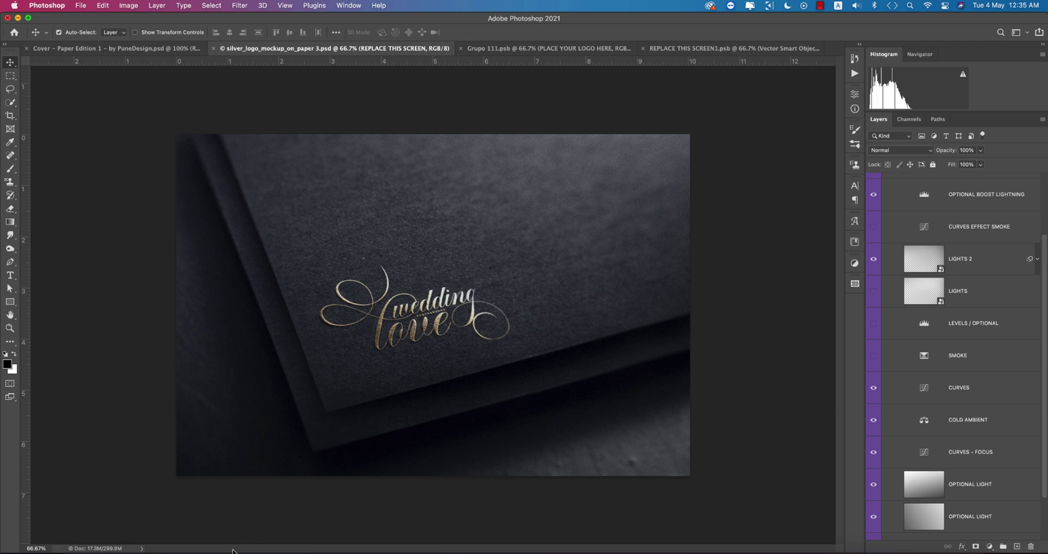
# Step: Back in Illustrator, select the whole logo and drop a duplicate beside the artboard
pyautogui.click(262, 545)
pyautogui.click(759, 307)
pyautogui.scroll(-2, 689, 322)
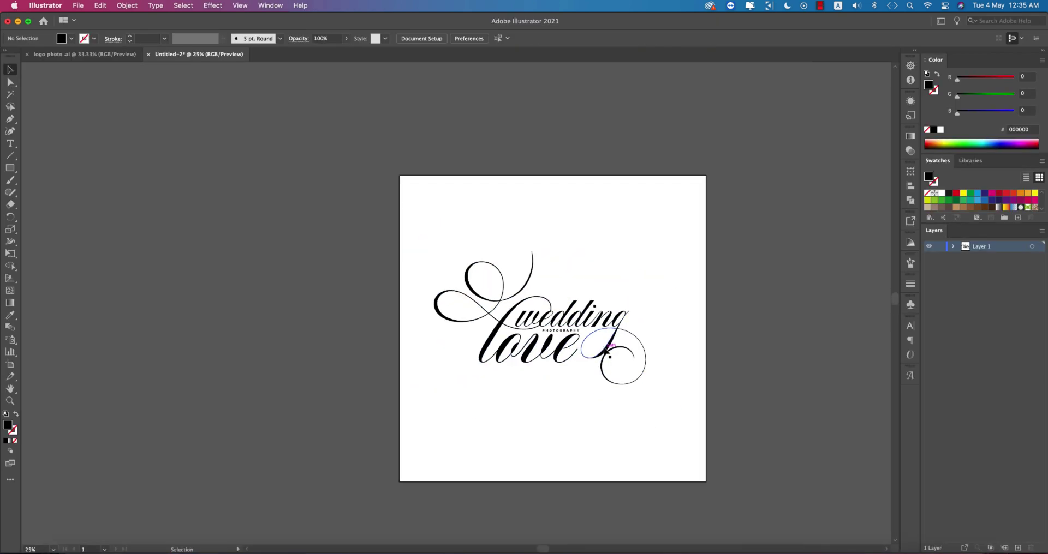
pyautogui.moveTo(670, 369); pyautogui.dragTo(636, 351)
pyautogui.moveTo(414, 215); pyautogui.dragTo(436, 401)
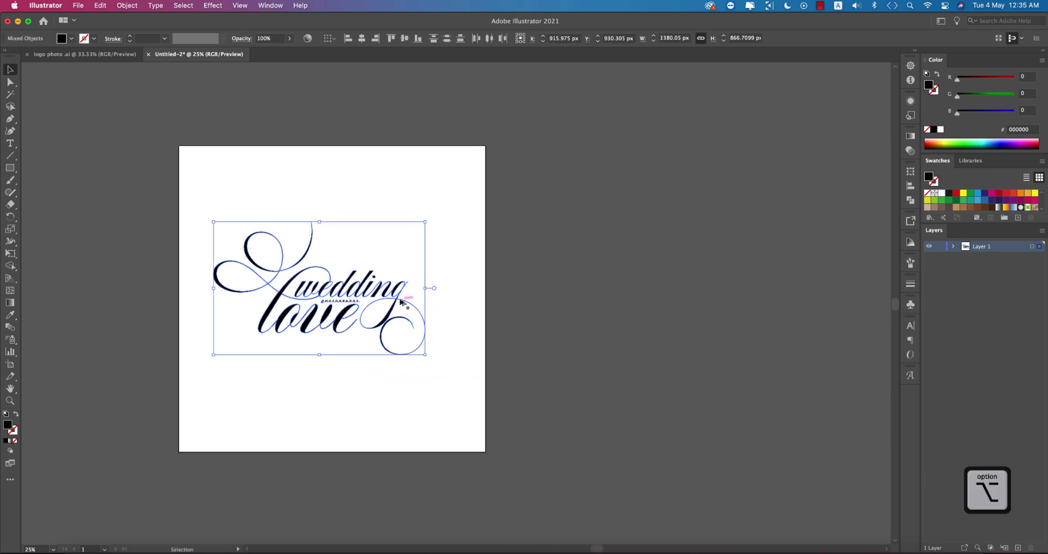
pyautogui.moveTo(430, 299); pyautogui.dragTo(712, 296)
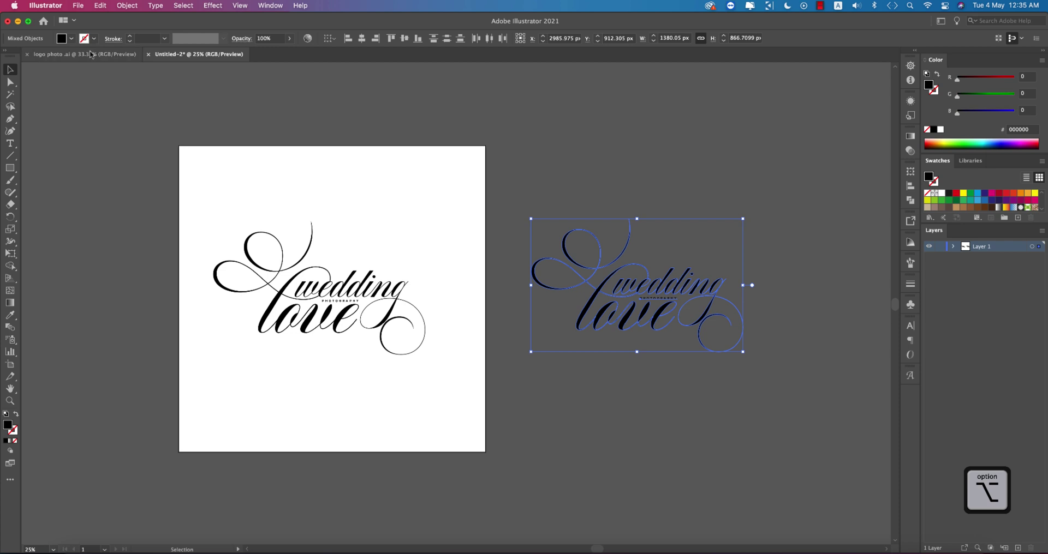
# Step: Fill the duplicate logo white and copy it to the clipboard
pyautogui.click(72, 38)
pyautogui.click(20, 56)
pyautogui.press('cmd+c')
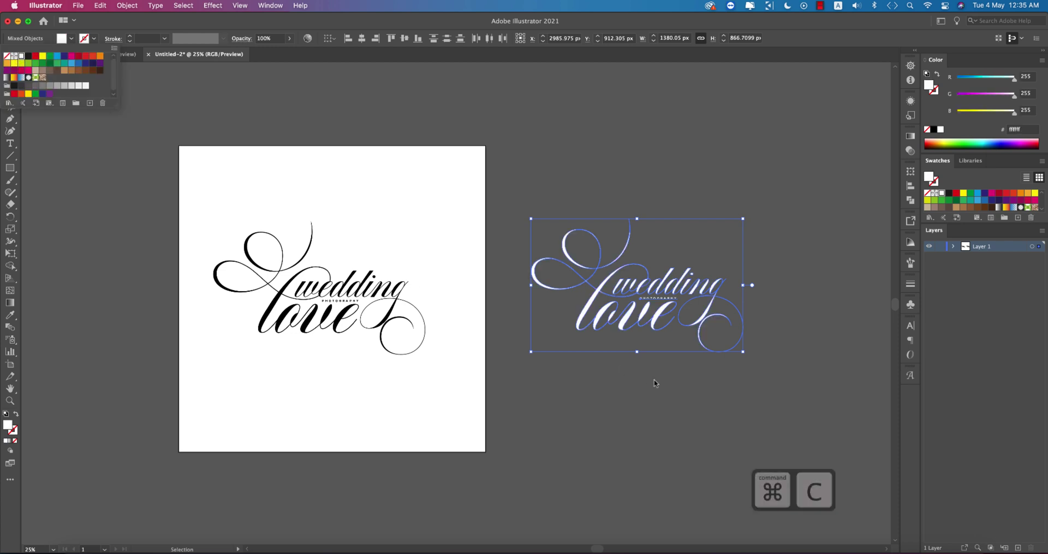
pyautogui.press('a')
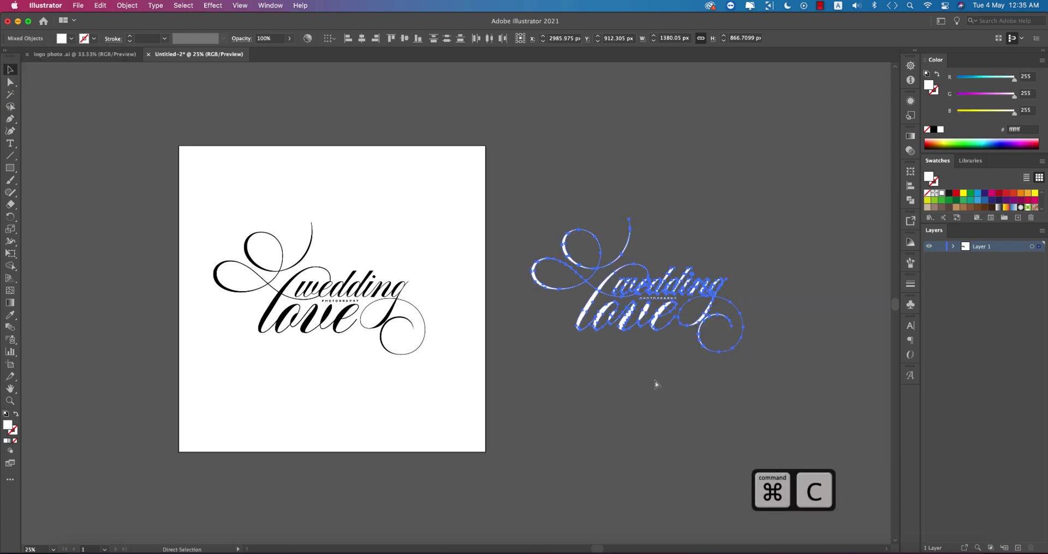
pyautogui.click(604, 430)
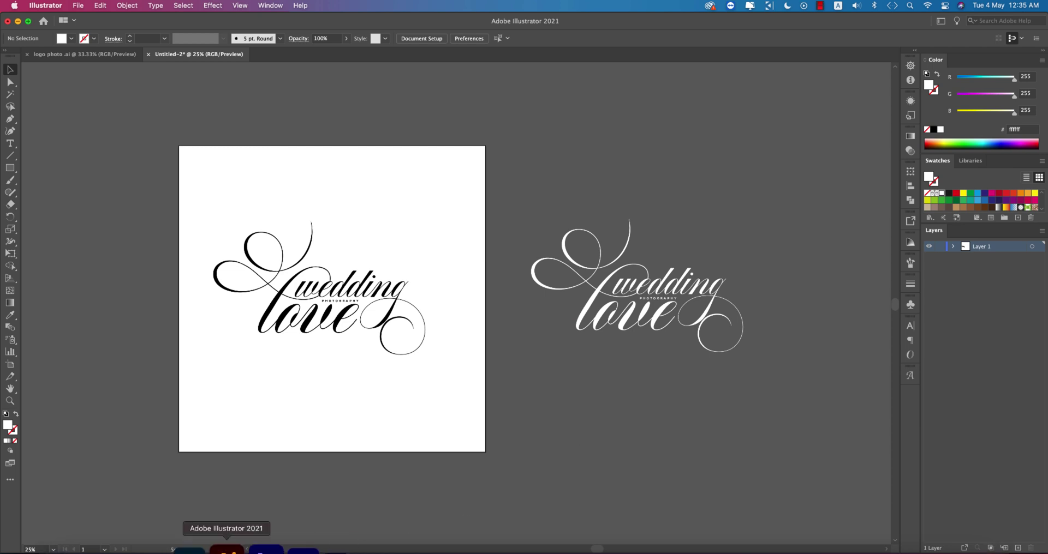
# Step: Open the fern photo from Photoshop's recent files and paste the white logo as pixels
pyautogui.click(235, 548)
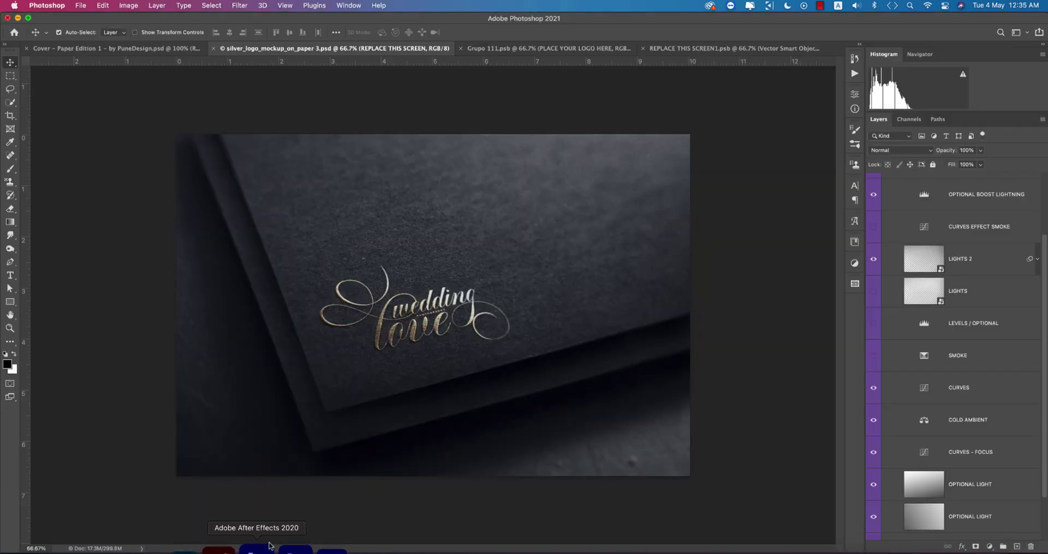
pyautogui.click(14, 32)
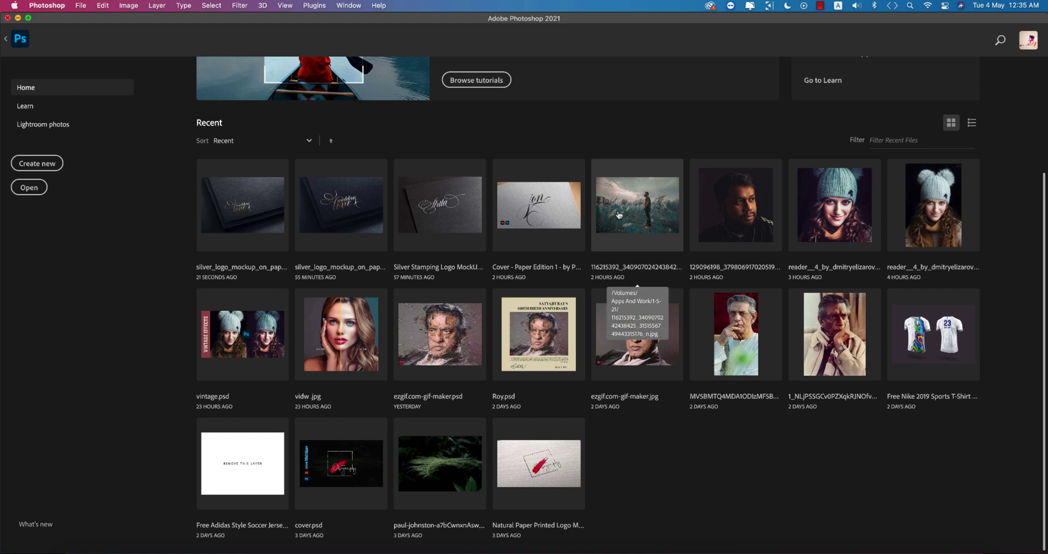
pyautogui.click(432, 460)
pyautogui.press('super+v')
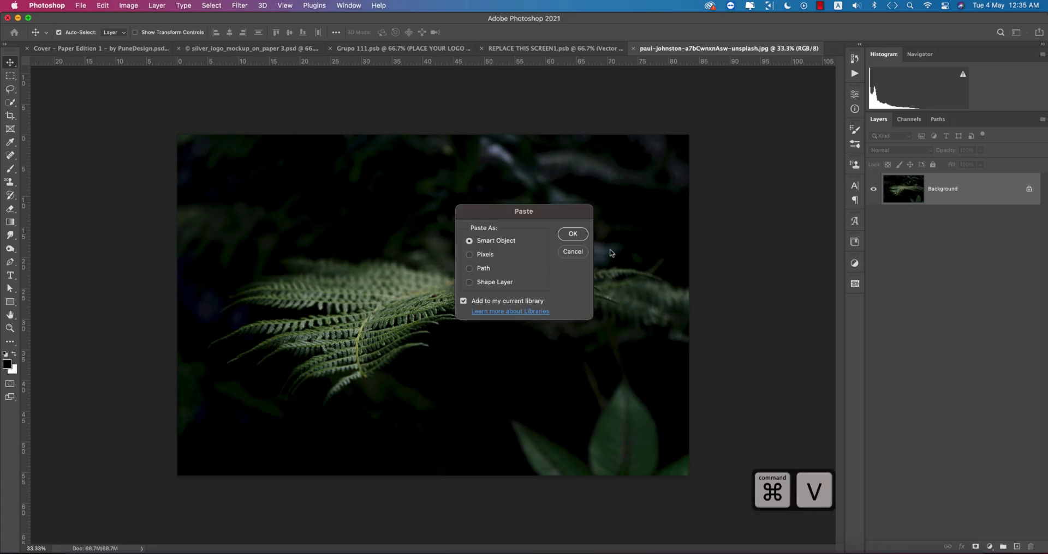
pyautogui.click(482, 256)
pyautogui.click(573, 236)
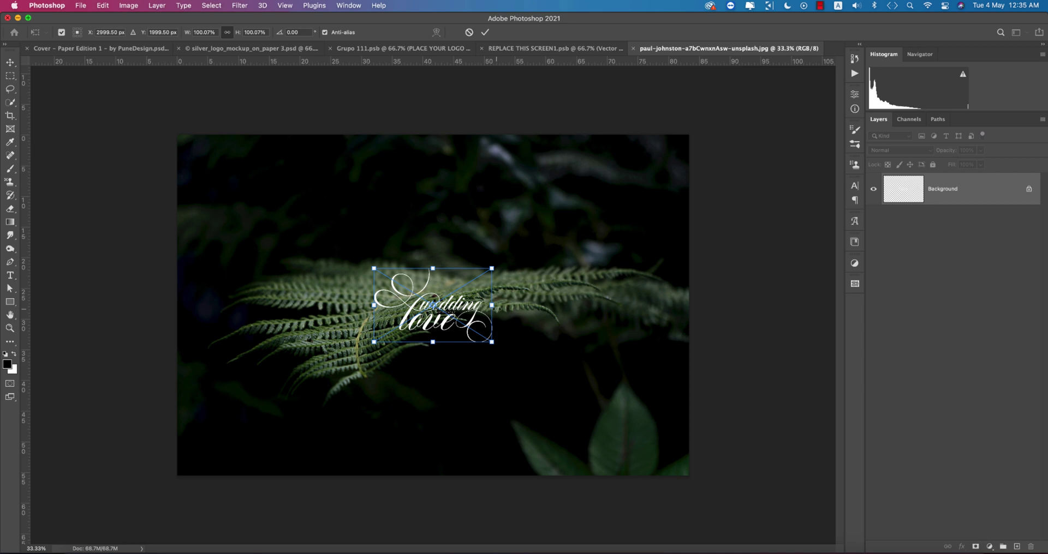
# Step: Position the logo in the photo's lower-left corner and save it as a Photoshop file
pyautogui.moveTo(421, 372); pyautogui.dragTo(252, 439)
pyautogui.press('Return')
pyautogui.press('super+s')
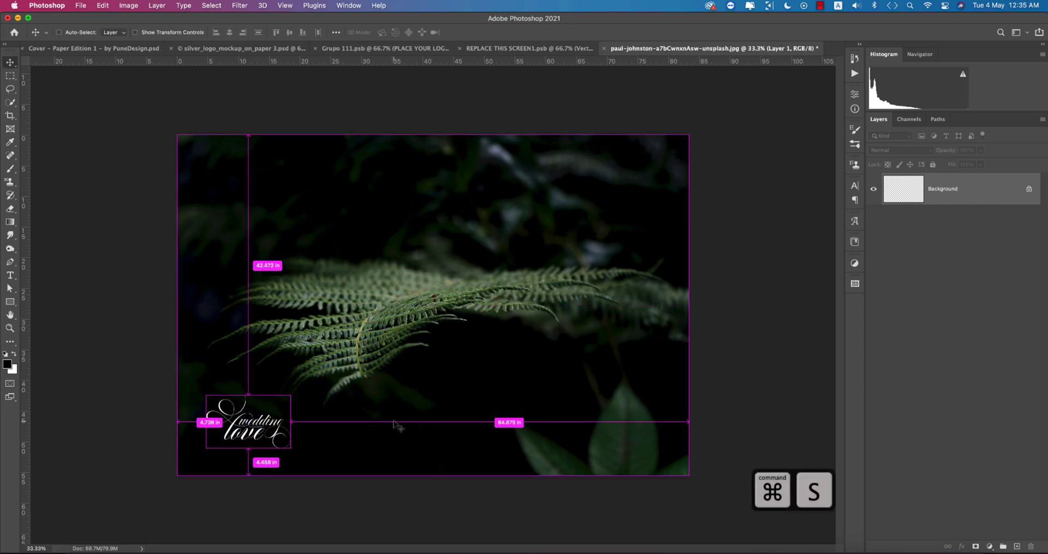
pyautogui.press('Return')
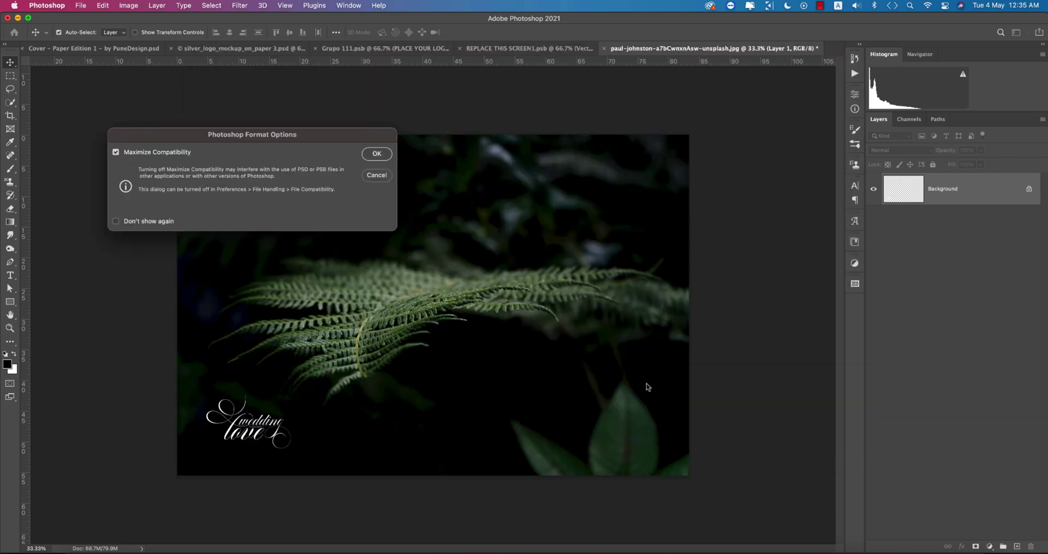
pyautogui.press('Return')
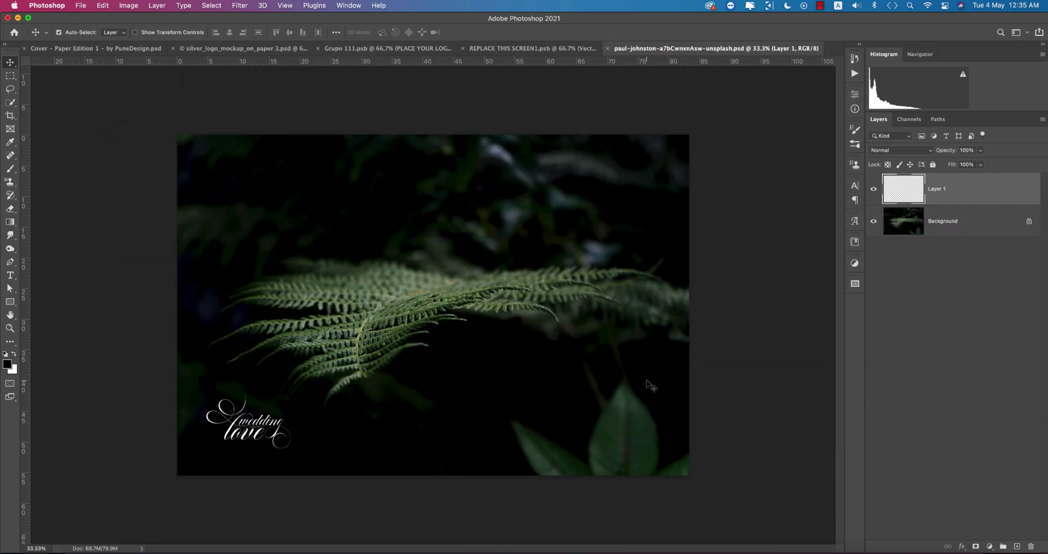